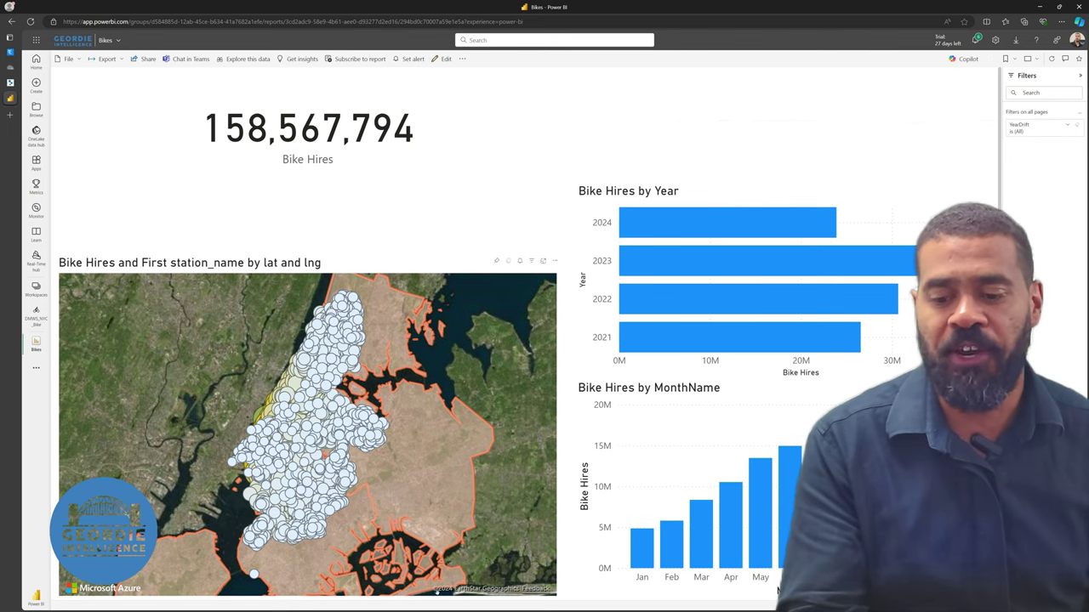
Focus the bike-hires-by-station map and zoom and pan onto Manhattan and Brooklyn's station bubbles
left_click(544, 255)
scroll(511, 306, "up", 5)
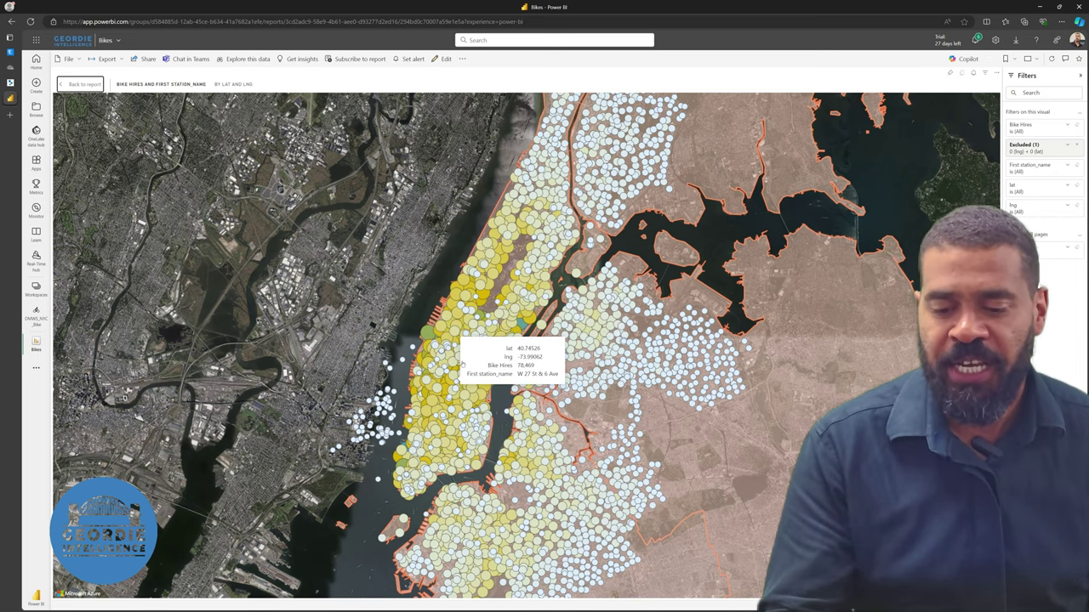
scroll(427, 331, "up", 2)
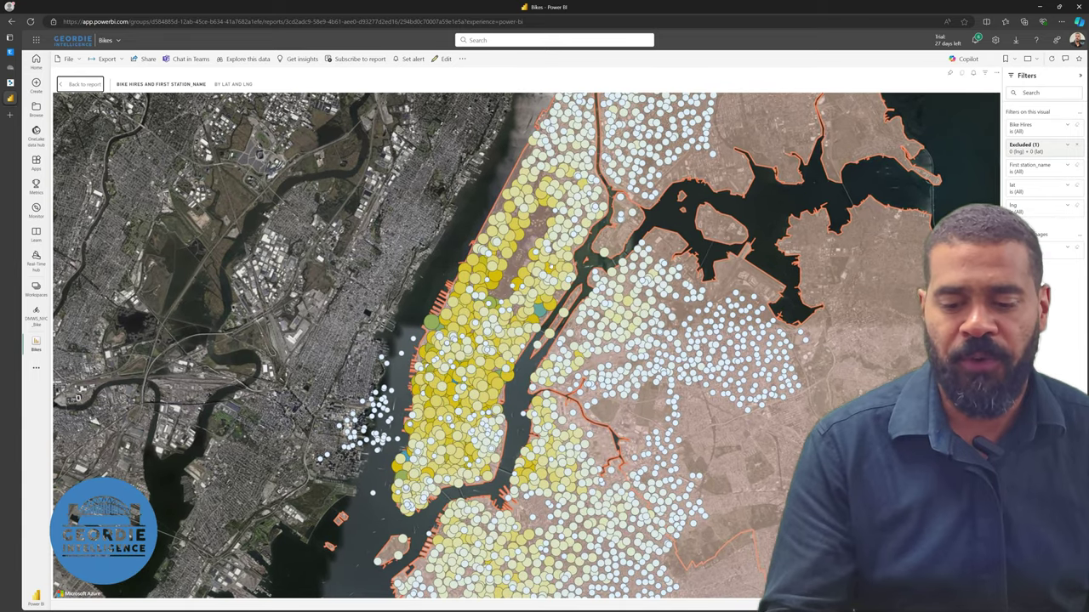
left_click_drag(544, 302, 479, 387)
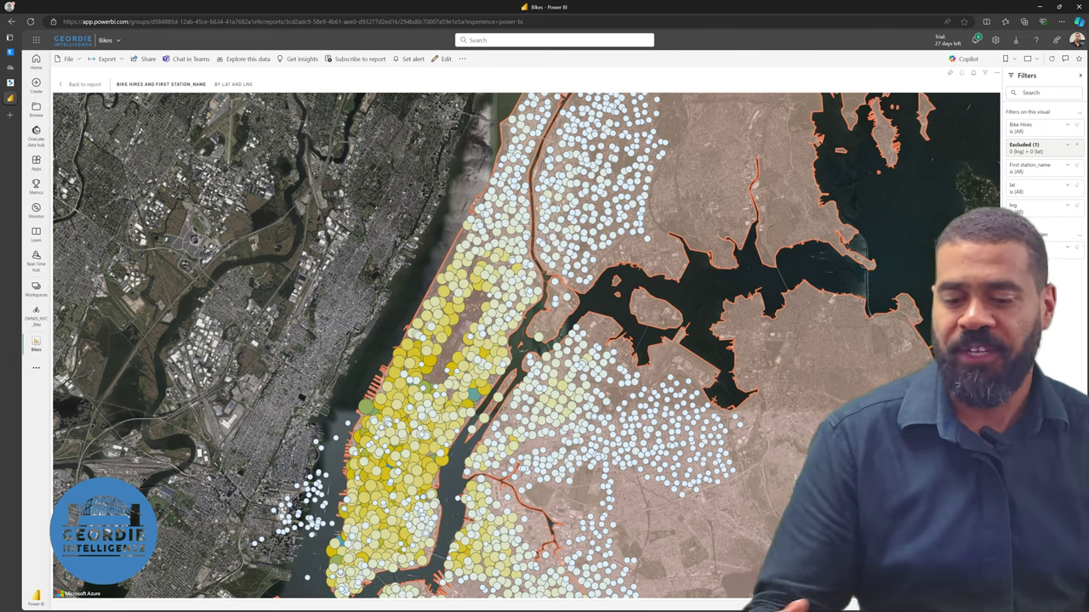
scroll(568, 460, "up", 2)
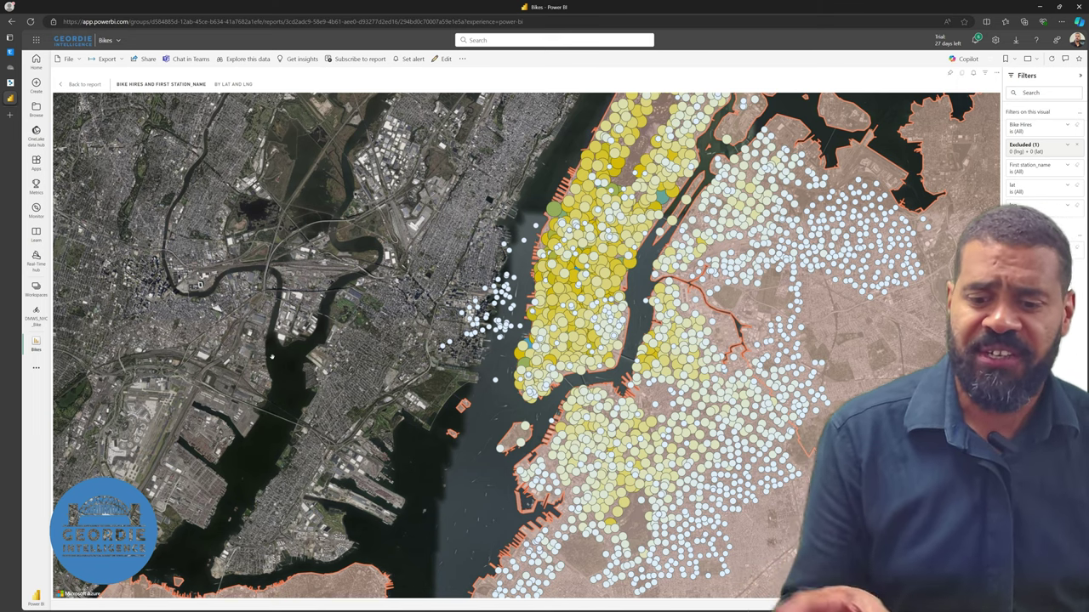
left_click_drag(430, 278, 339, 280)
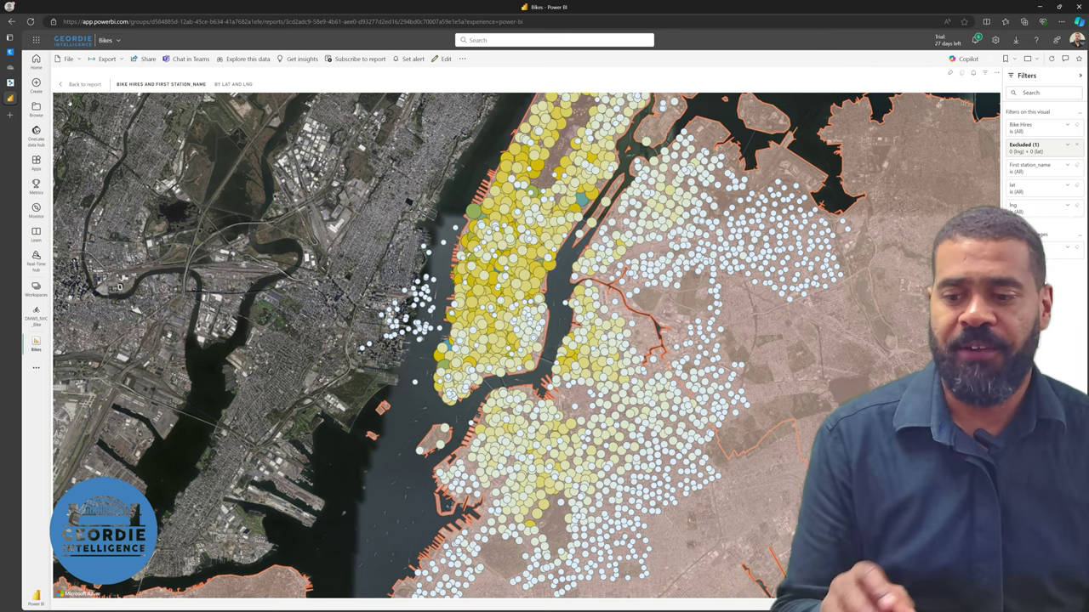
mouse_move(10, 77)
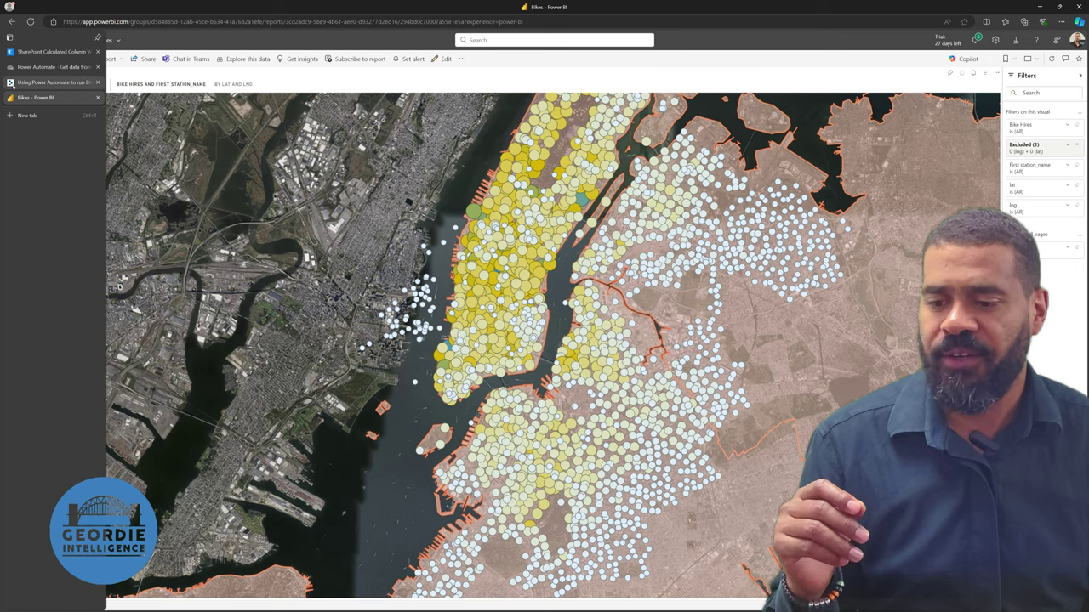
Browse the Power BI dataset post, the DAX-from-Power-Automate post and the calculated hyperlink column article
left_click(51, 67)
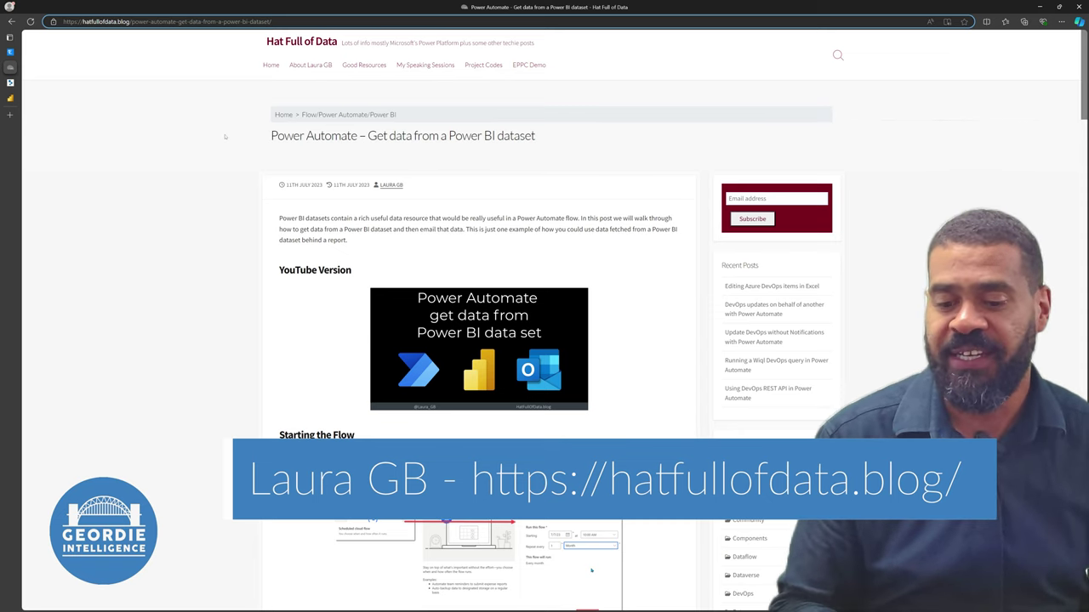
left_click(17, 82)
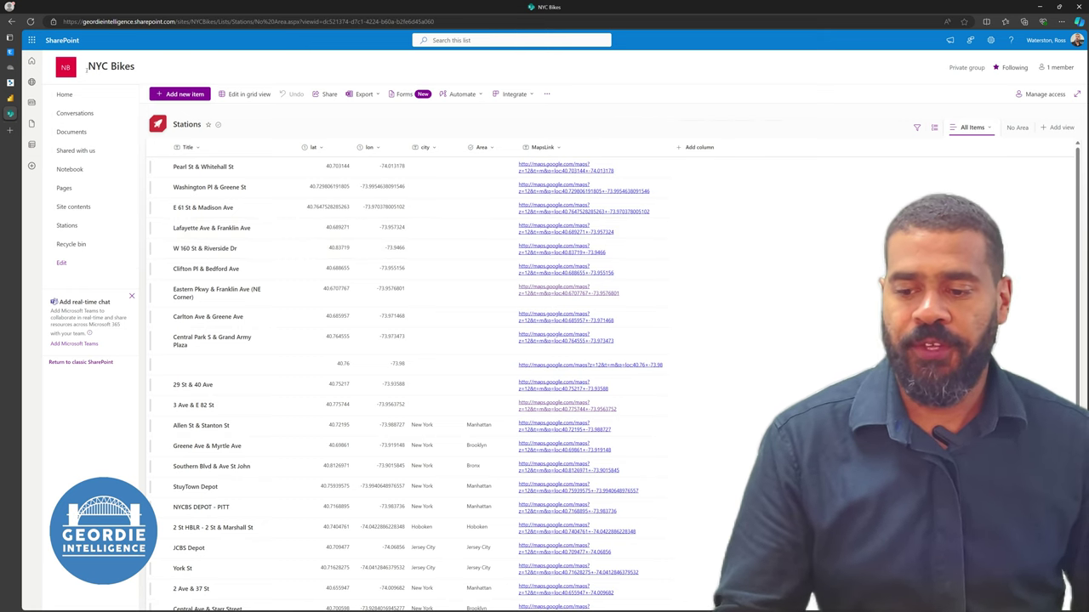
left_click(10, 82)
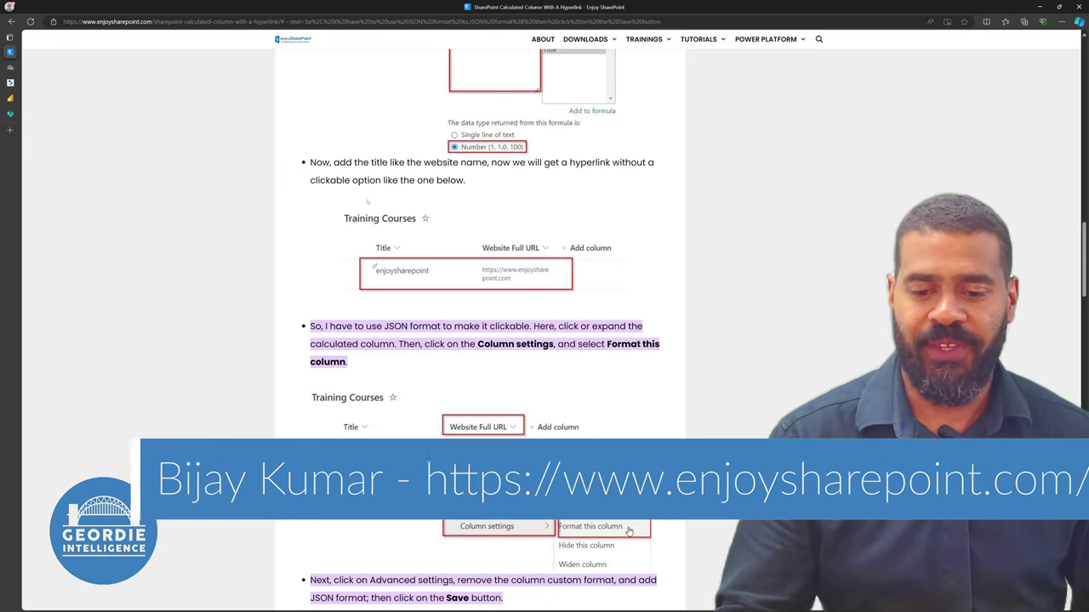
scroll(368, 201, "up", 2)
scroll(368, 200, "up", 15)
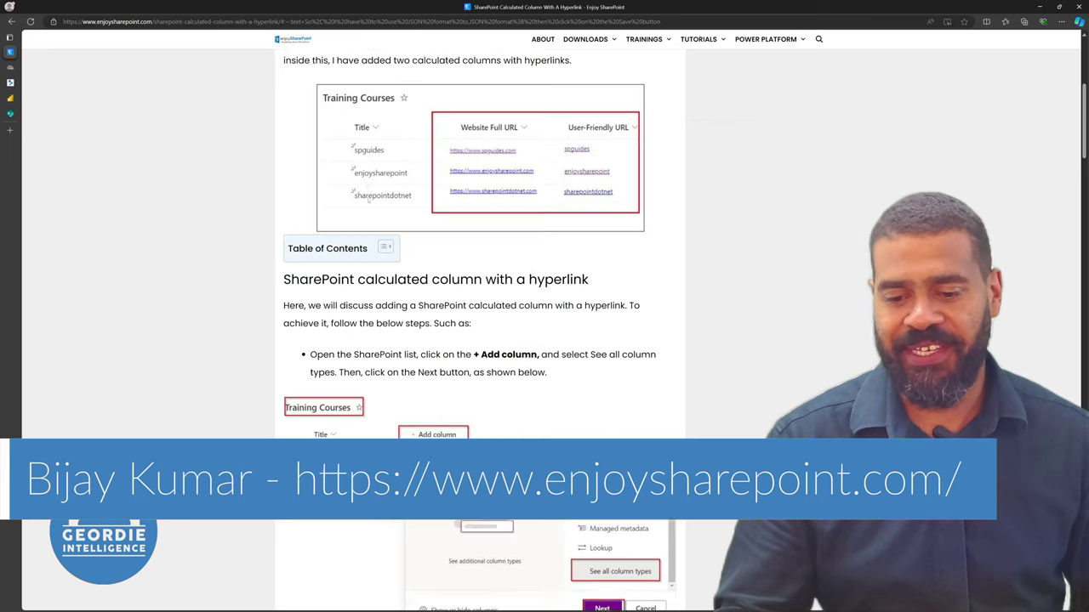
scroll(368, 201, "up", 3)
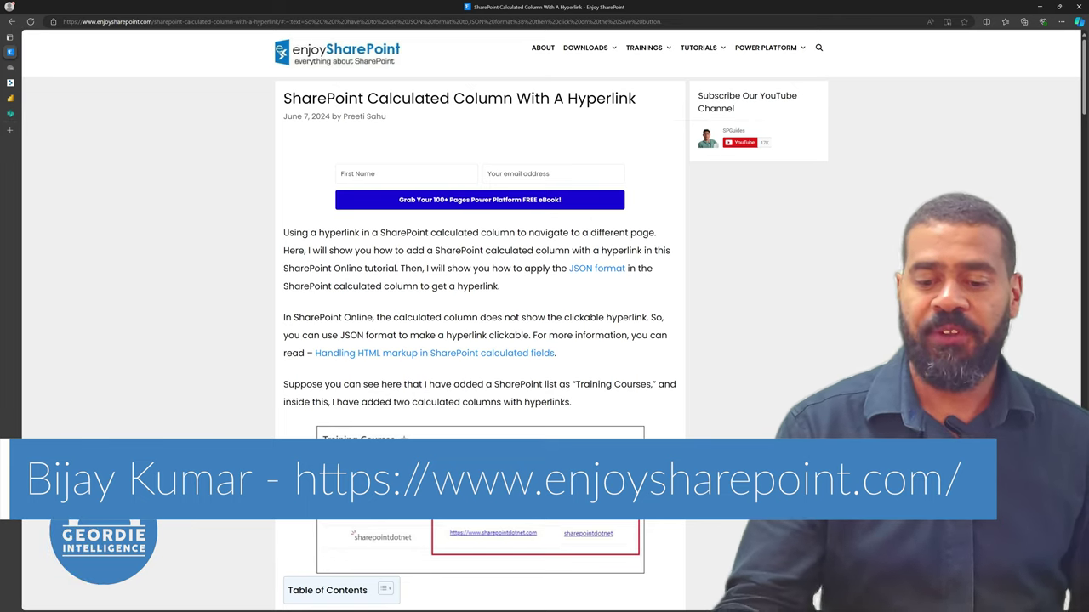
left_click(10, 113)
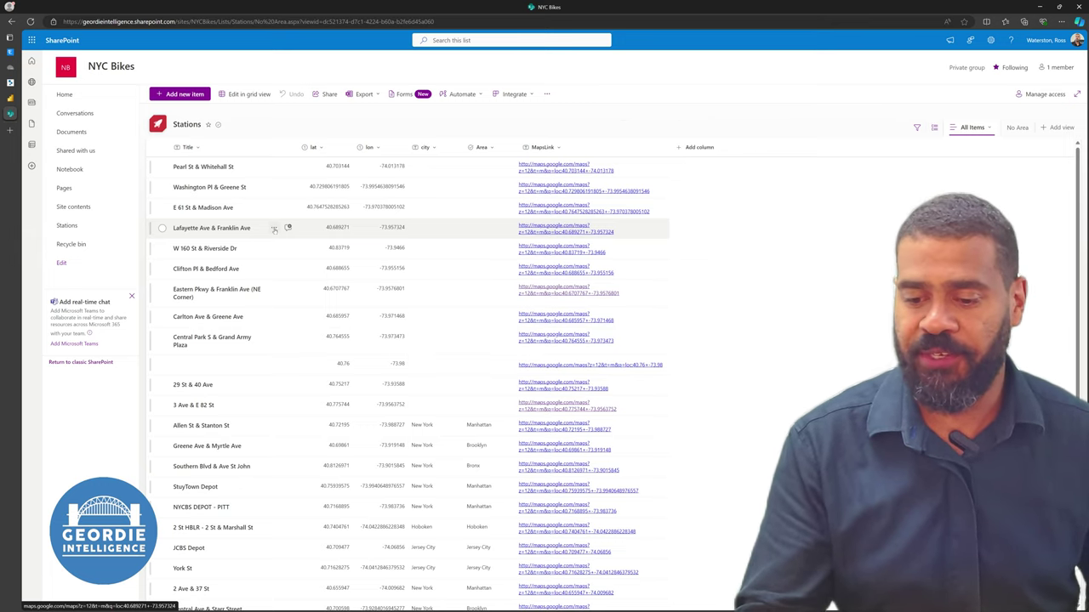
left_click(551, 229)
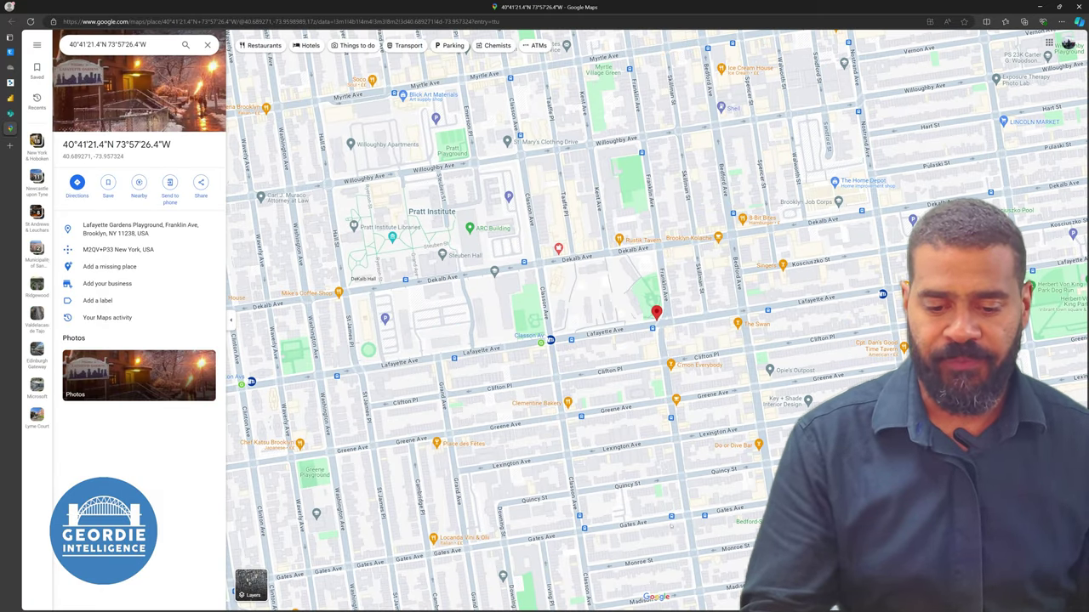
scroll(793, 422, "down", 2)
scroll(748, 441, "down", 4)
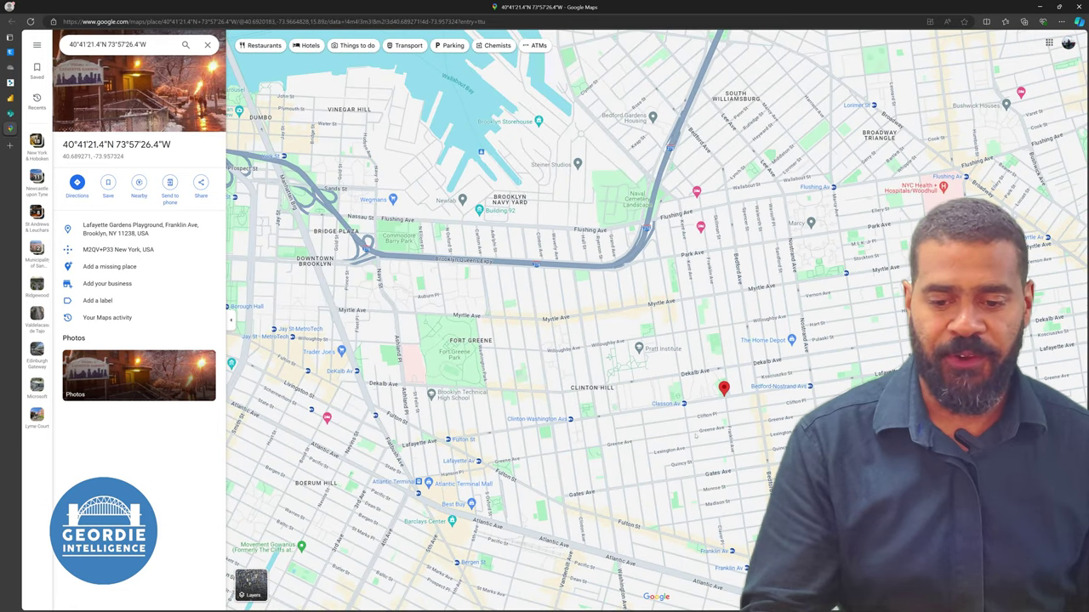
scroll(648, 463, "up", 4)
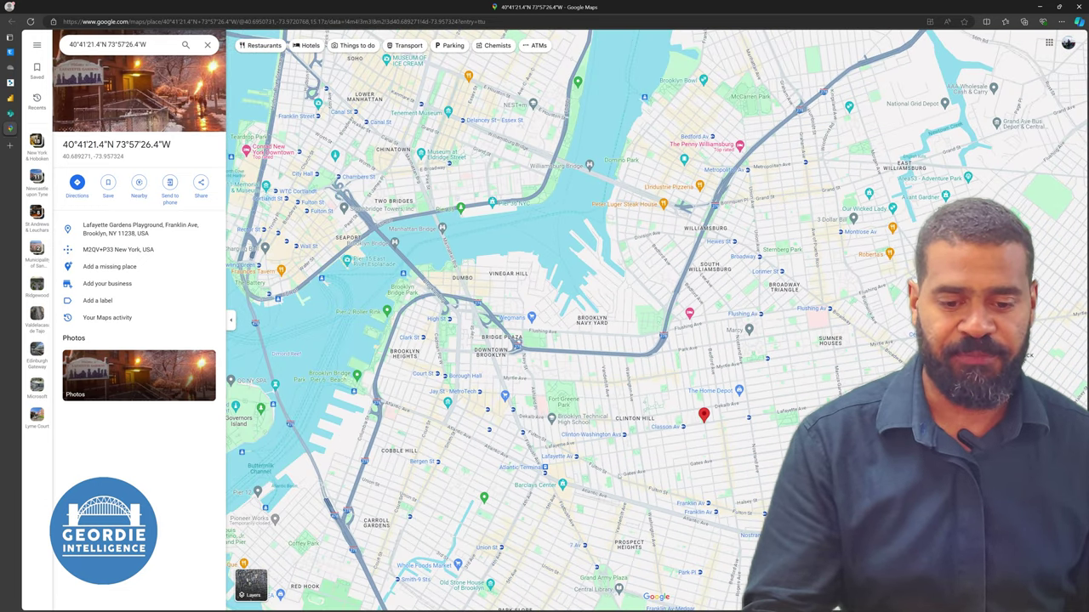
scroll(611, 473, "up", 4)
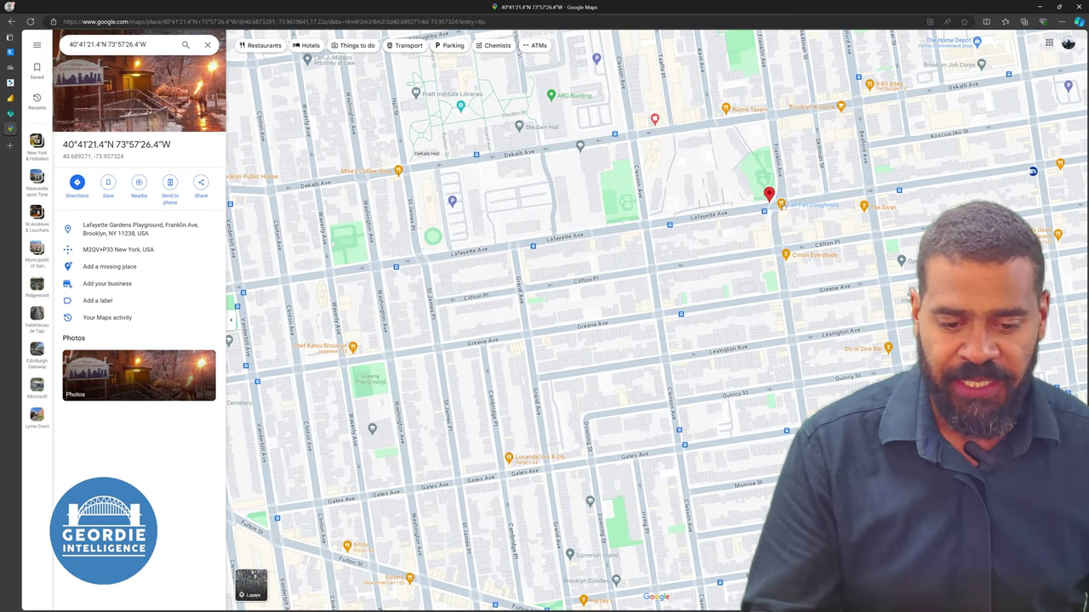
left_click(780, 205)
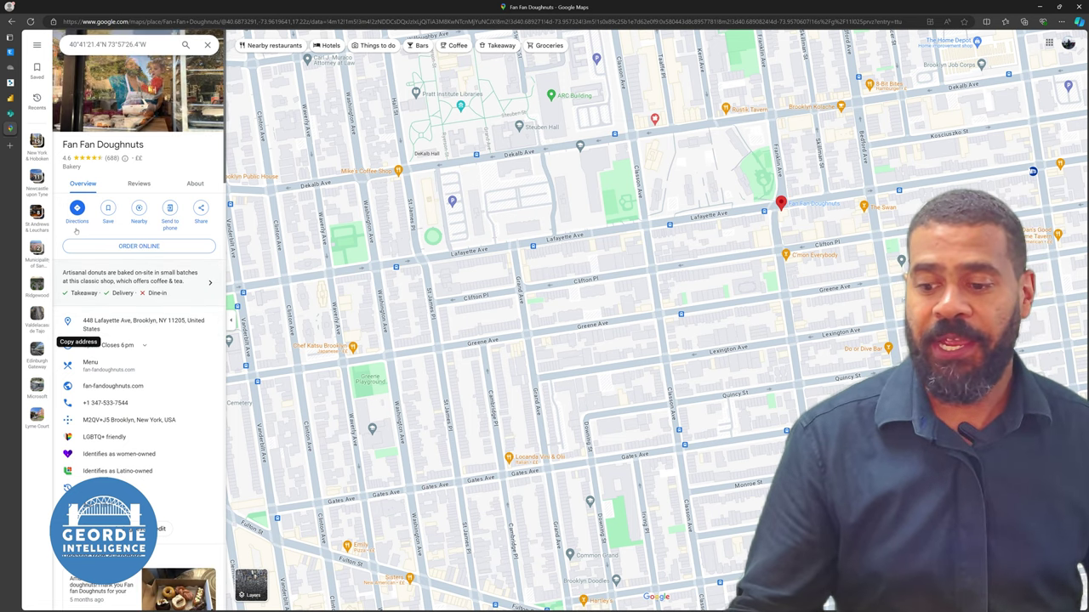
left_click(29, 114)
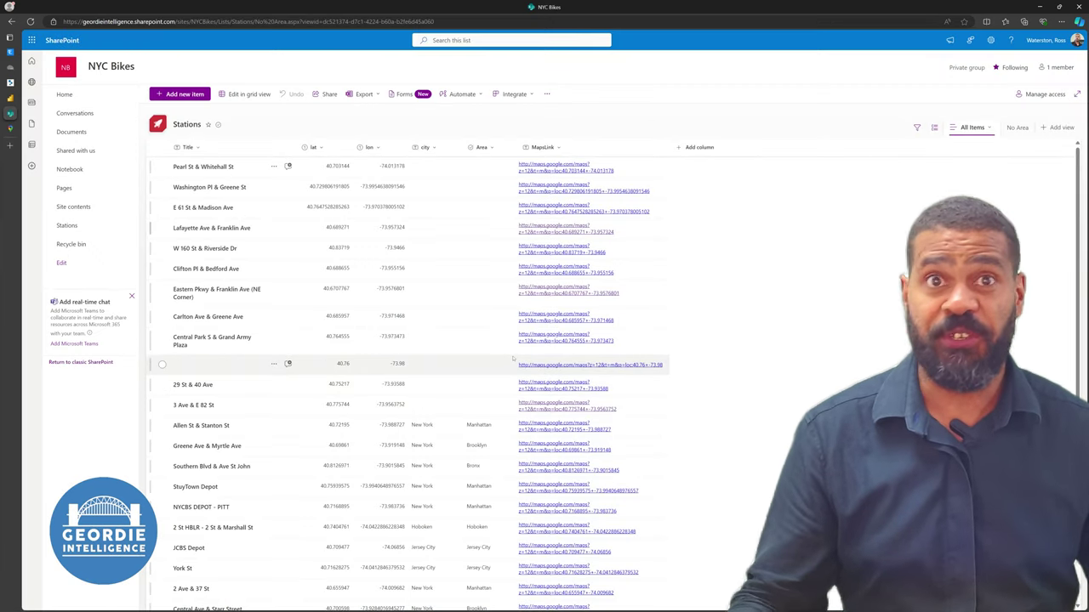
Change Lafayette Ave & Franklin Ave's Area to Brooklyn, then switch to the New Entries email
left_click(502, 232)
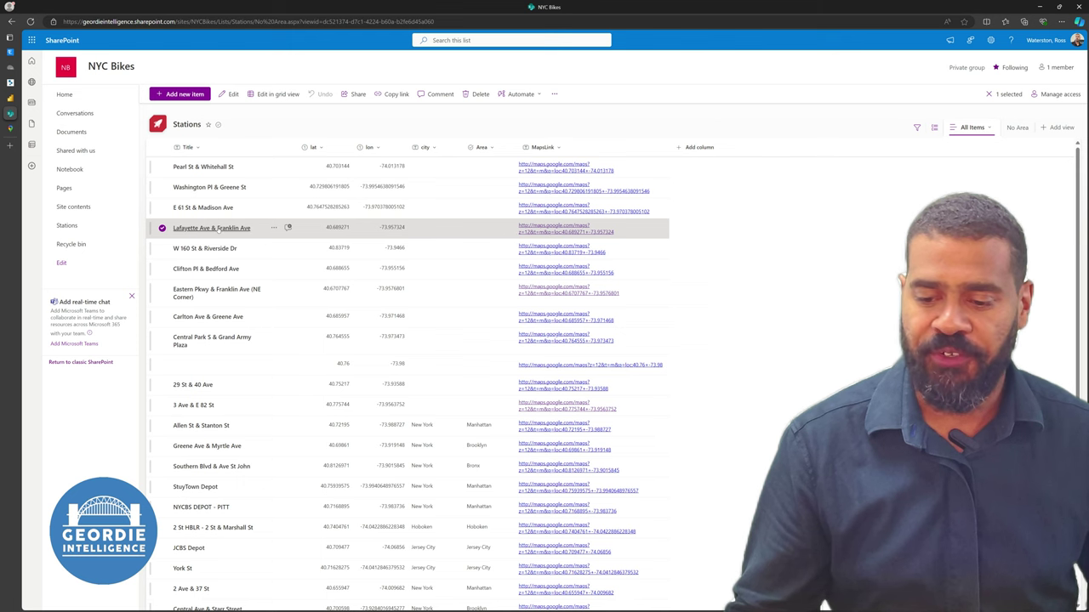
left_click(244, 227)
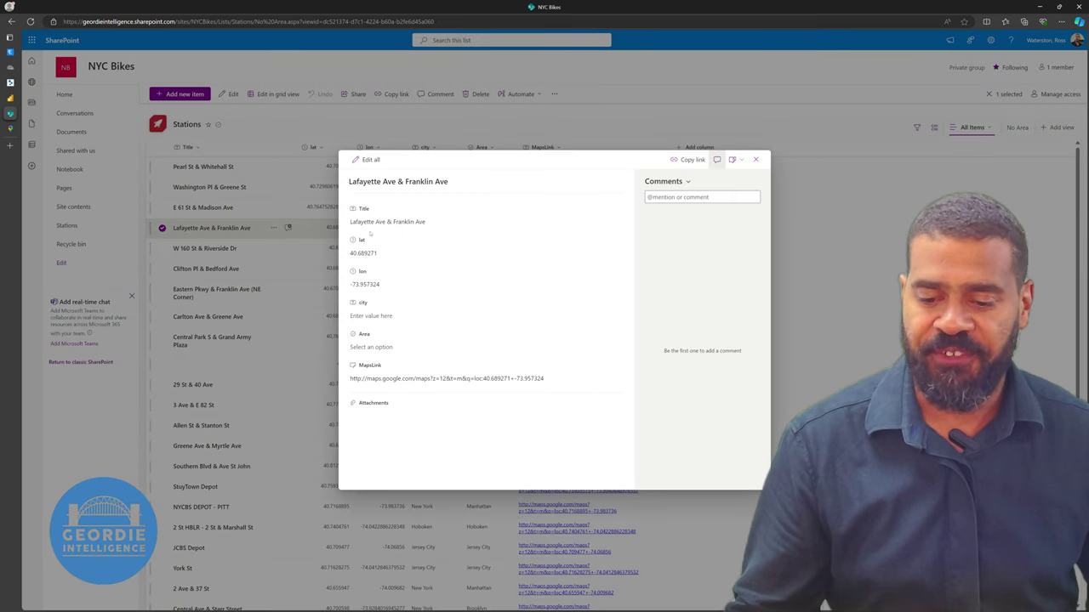
left_click(476, 348)
left_click(437, 376)
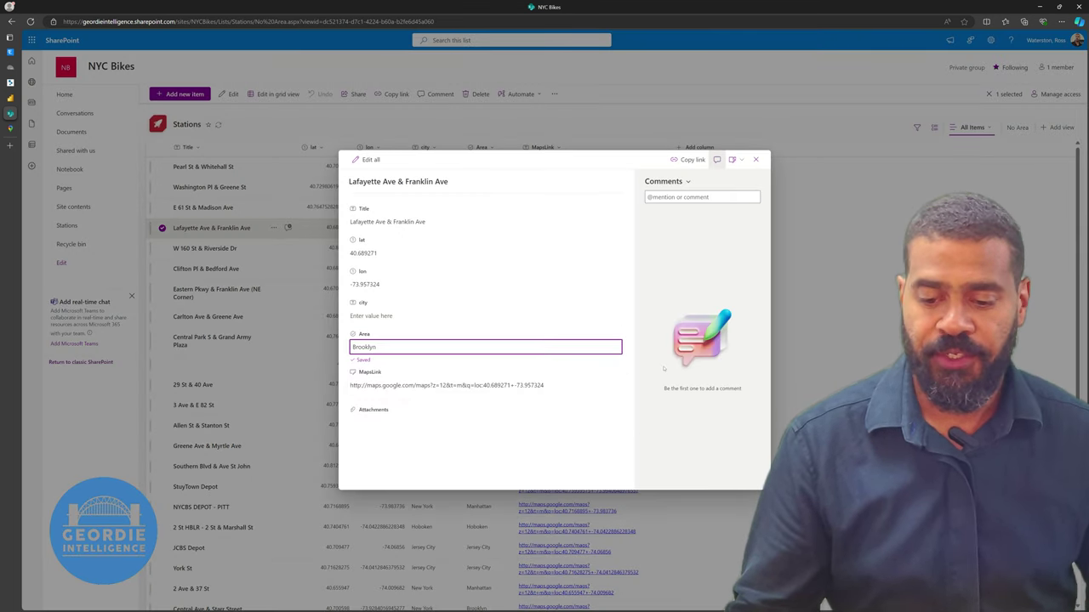
key("Escape")
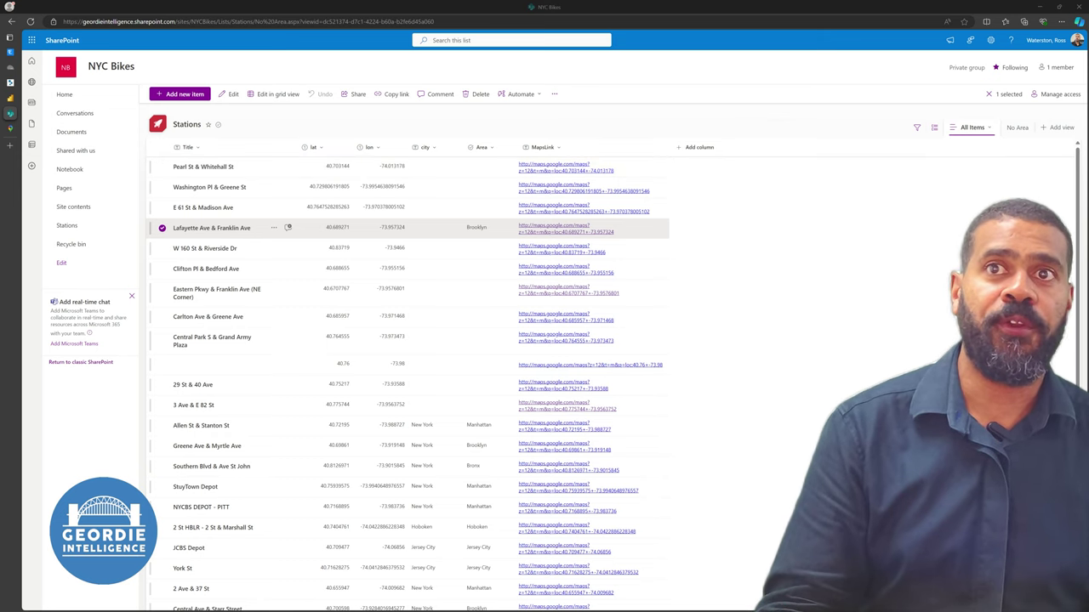
key("alt+Tab")
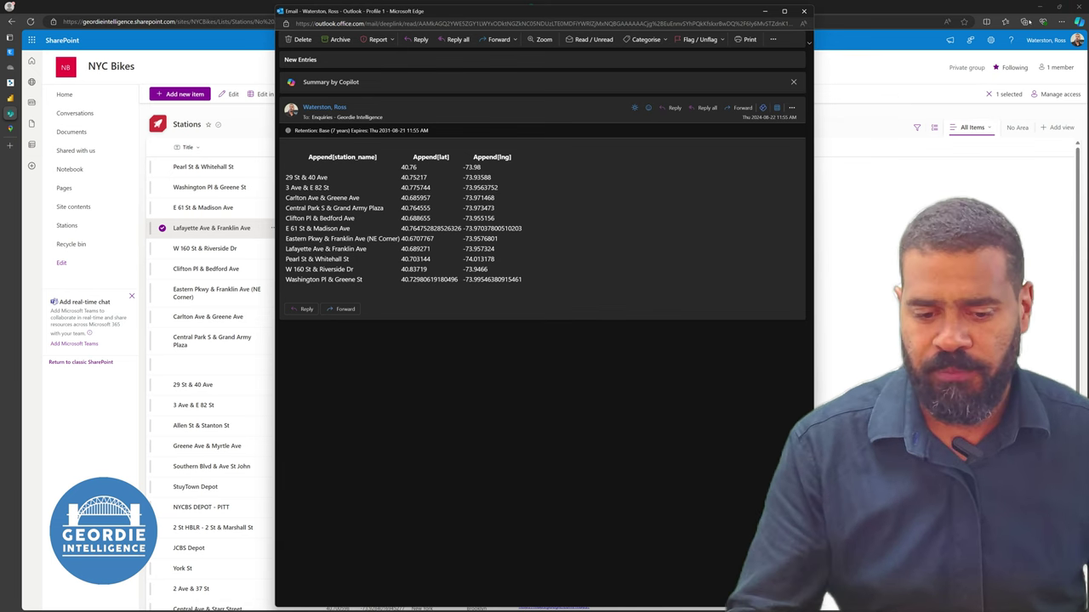
Close the email and return to the full Power BI map report
left_click(1020, 130)
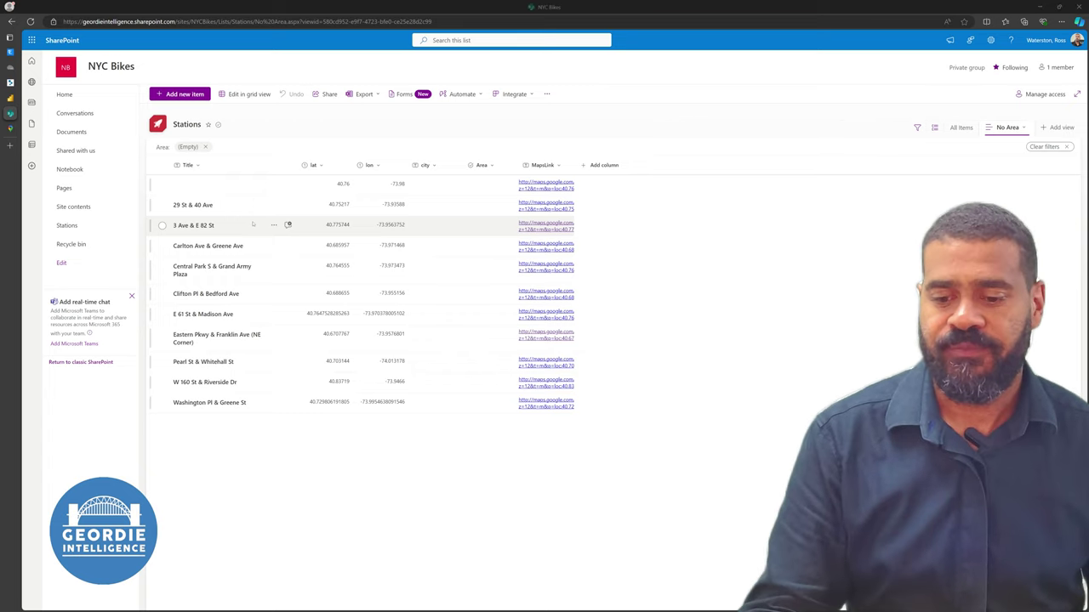
left_click(34, 98)
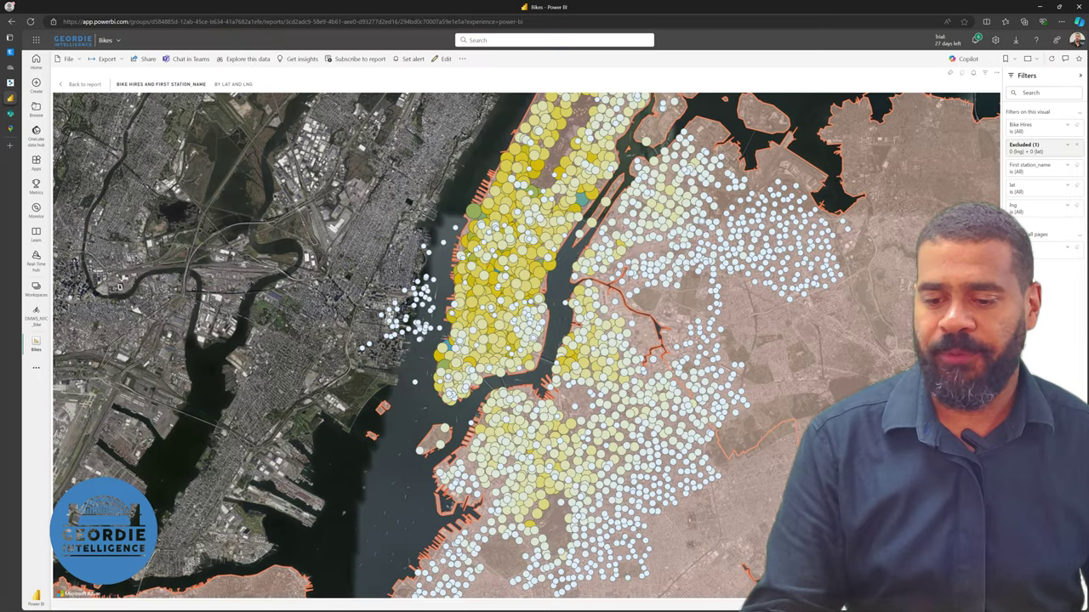
left_click(61, 84)
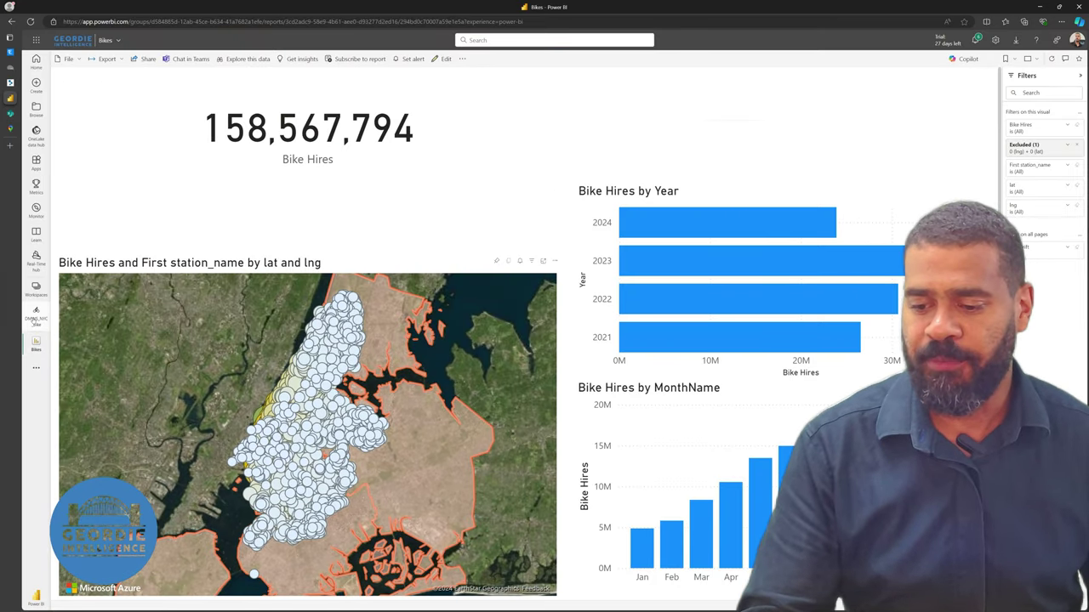
Open the Bikes_updated report from the DMWS_NYC_Bike workspace
left_click(36, 288)
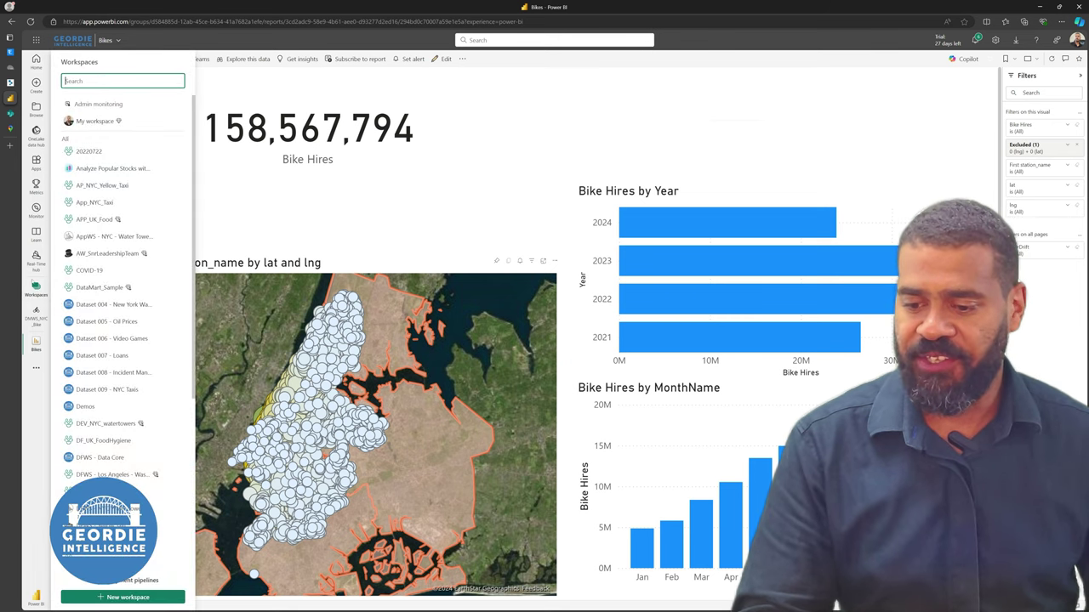
left_click(36, 315)
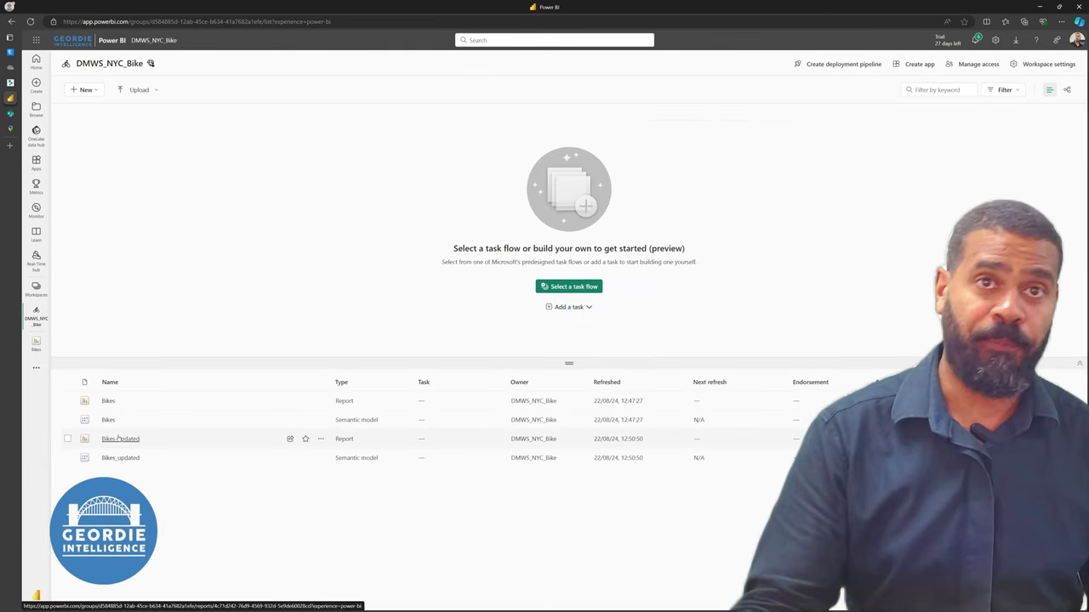
left_click(123, 439)
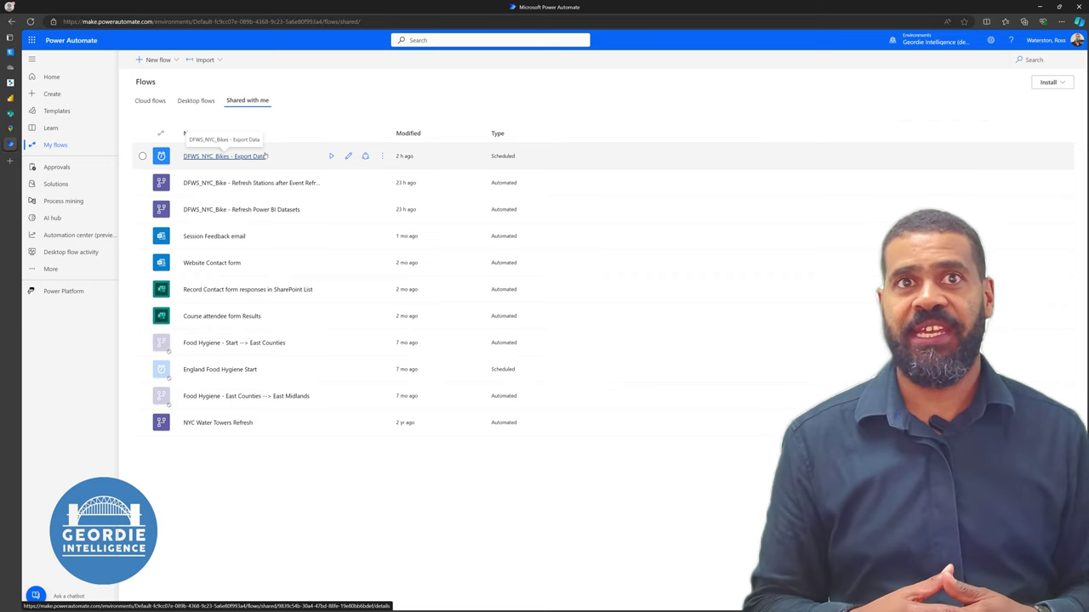
Open the DFWS_NYC_Bike - Refresh Power BI Datasets flow from the Shared with me list
left_click(193, 214)
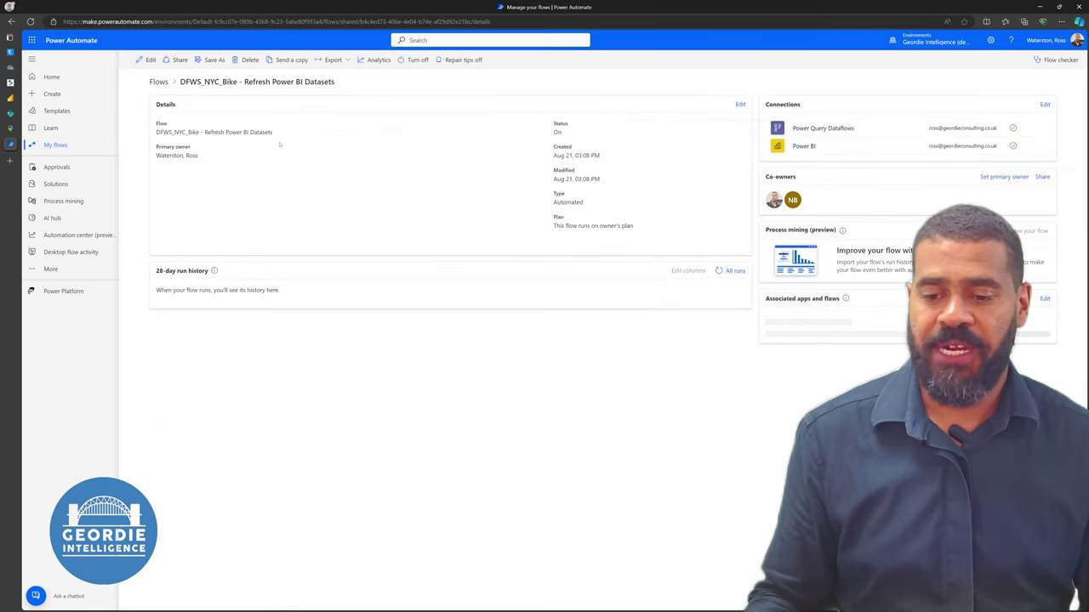
Edit the flow to inspect its dataflow trigger and Refresh Station Source and NYC Bikes Dataset steps
left_click(149, 59)
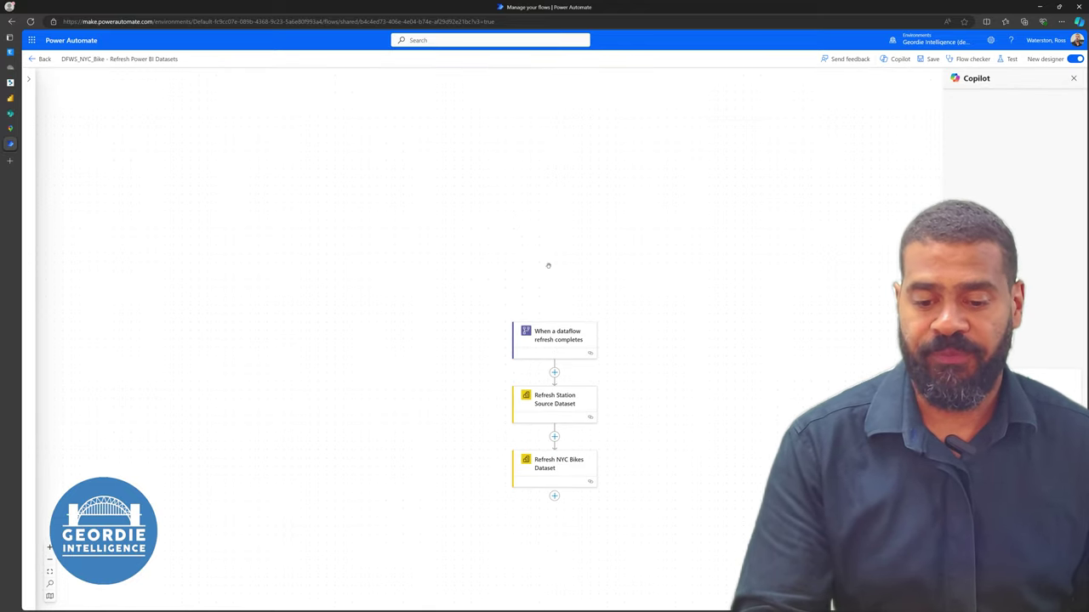
left_click(556, 337)
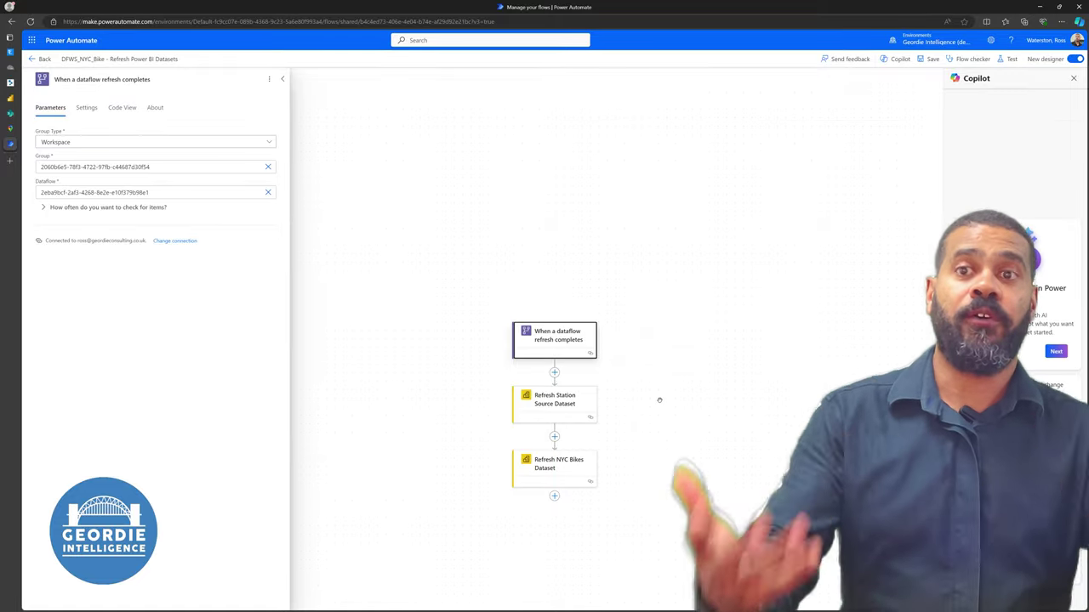
left_click(563, 400)
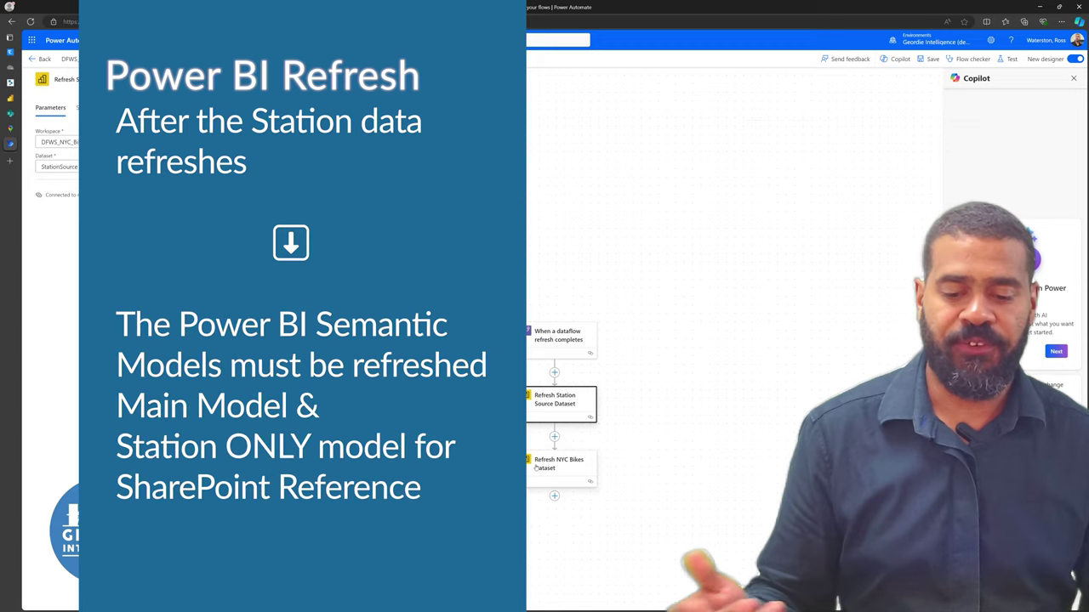
left_click(544, 466)
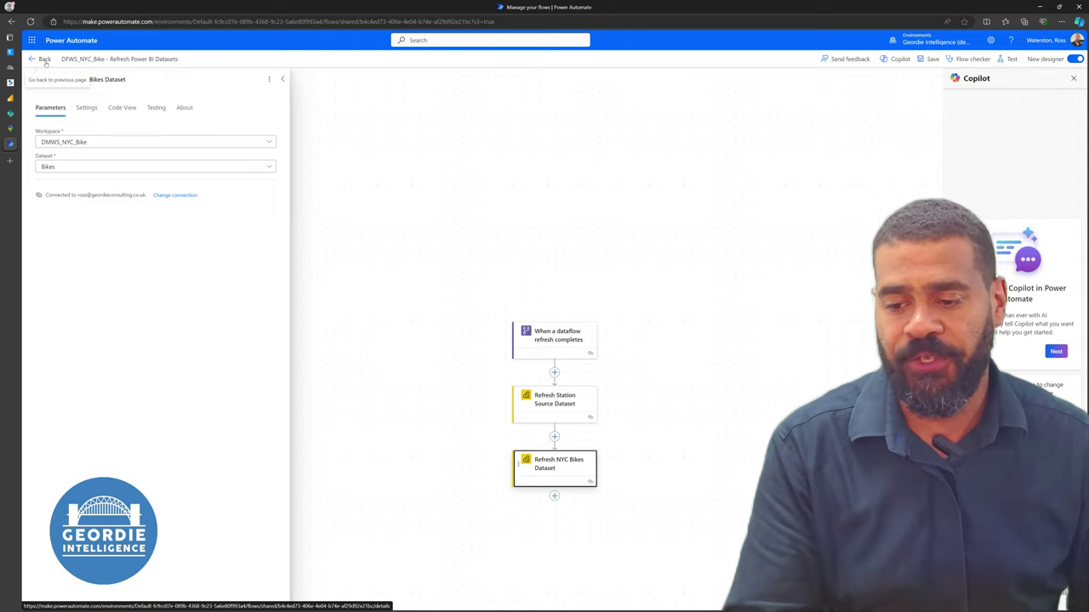
left_click(44, 58)
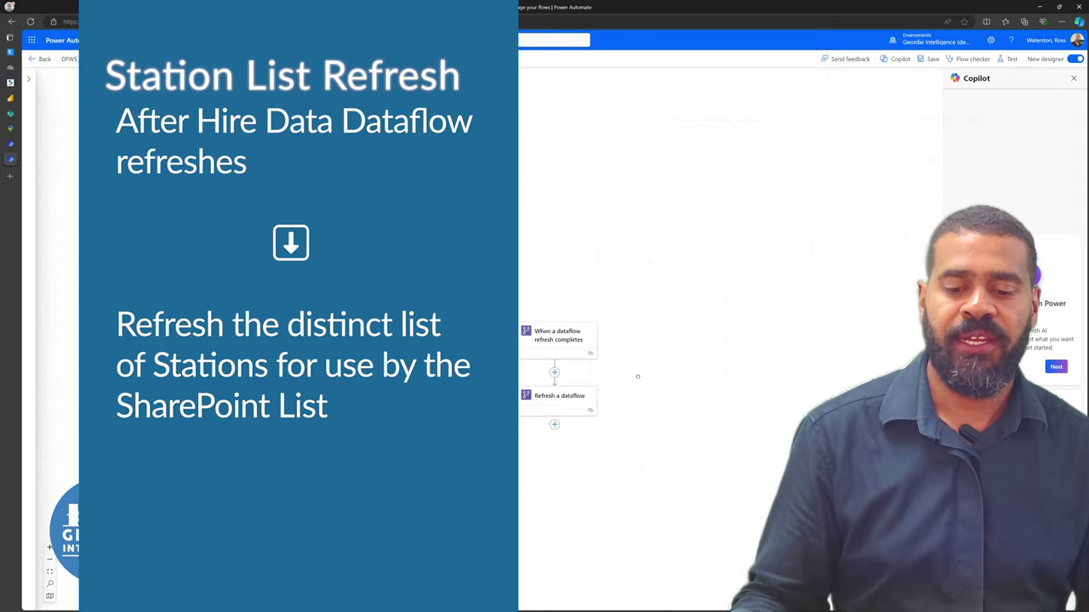
Pan the Refresh Stations after Event Refresh diagram, then go back via its details page to Shared with me
left_click_drag(637, 376, 576, 291)
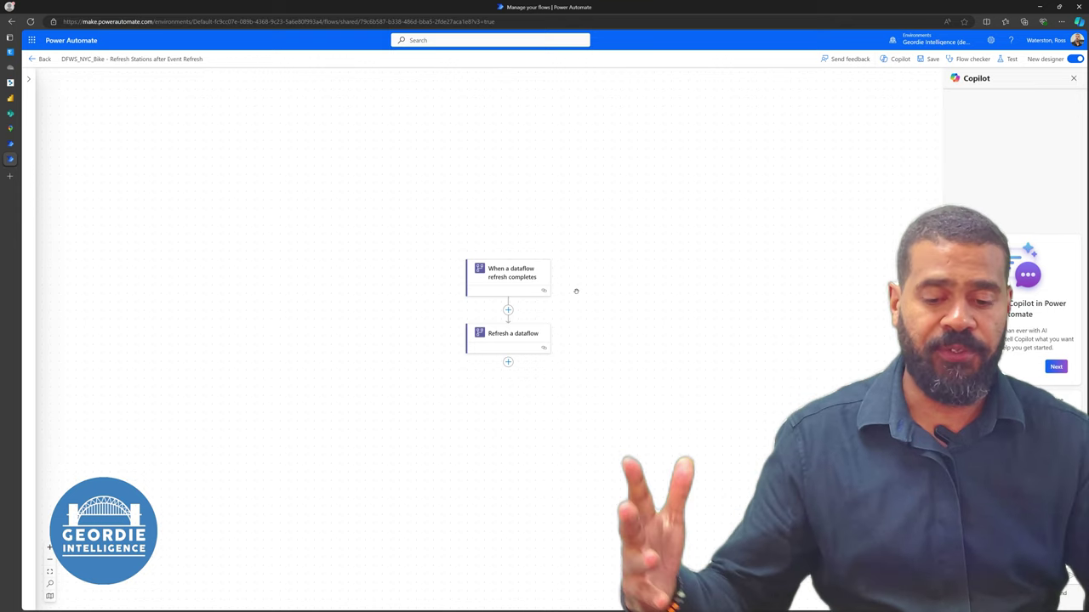
left_click(38, 59)
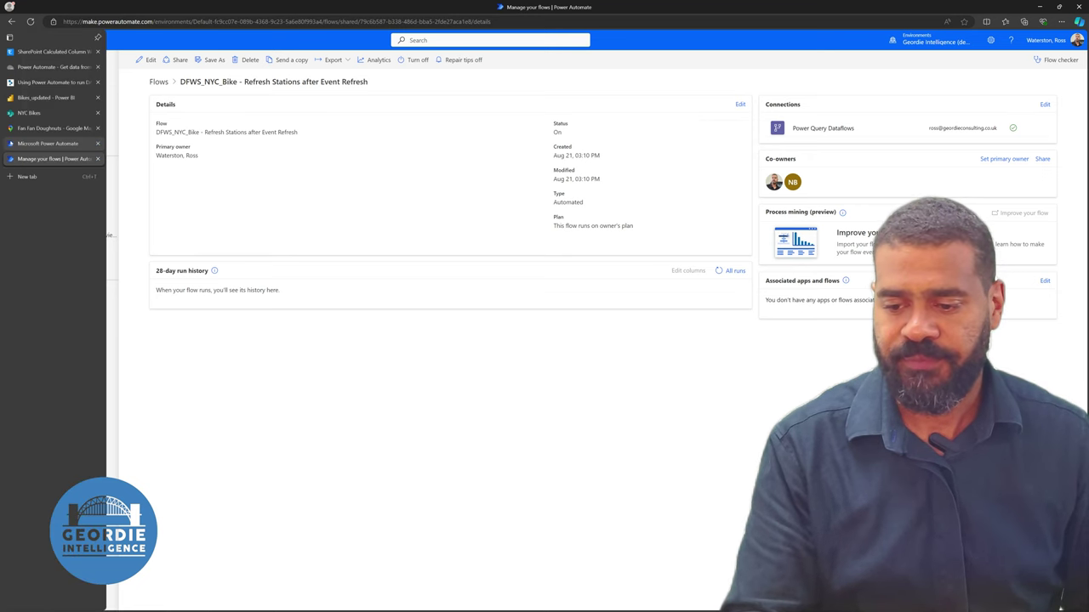
left_click(51, 144)
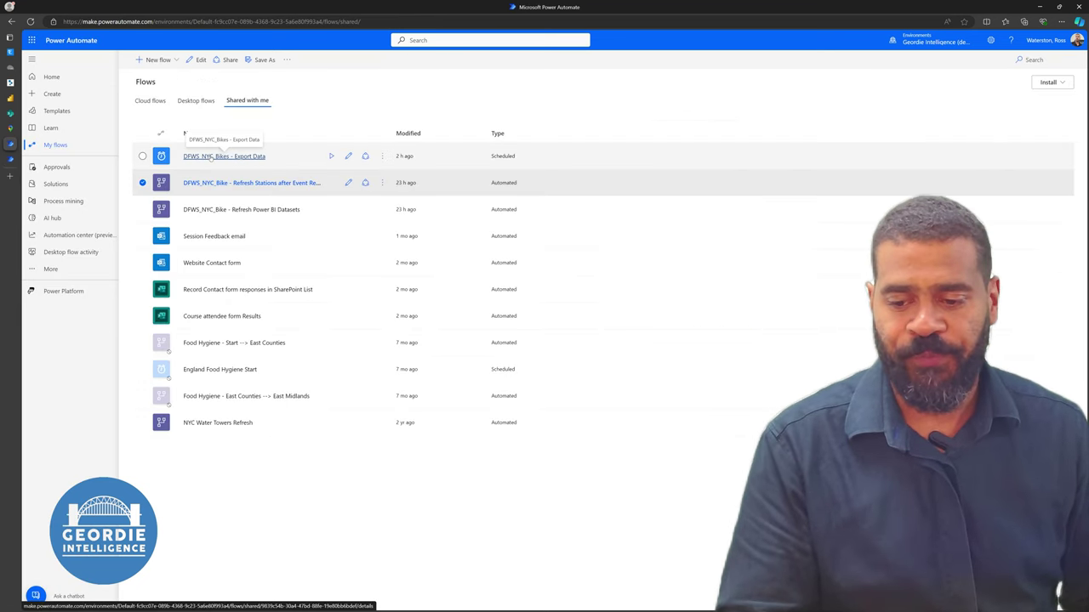
Open the DFWS_NYC_Bikes - Export Data flow and pan to show Recurrence through Apply to each
left_click(210, 157)
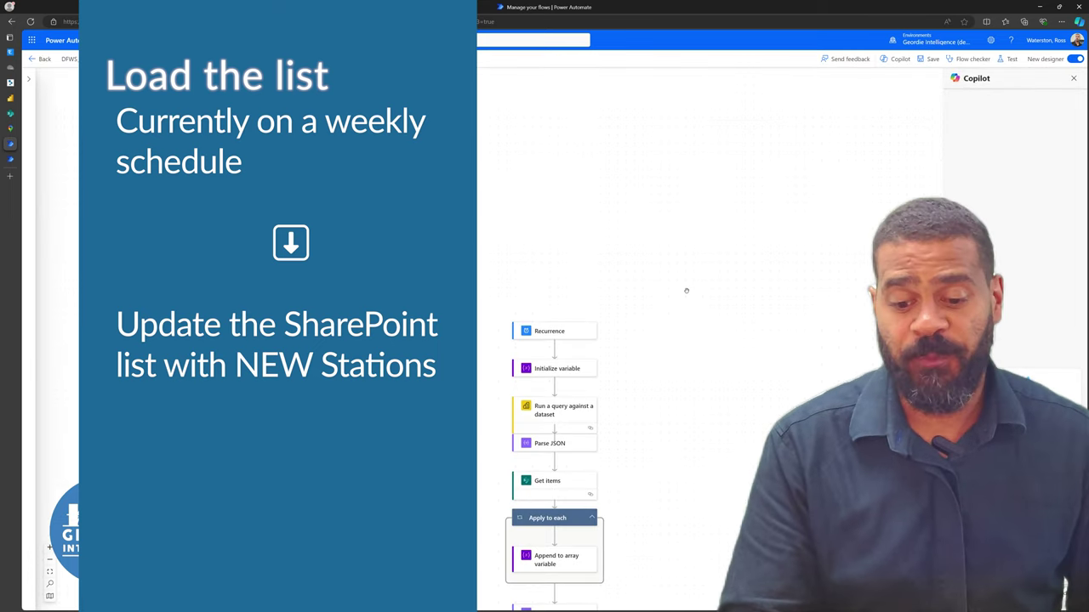
left_click_drag(644, 306, 576, 233)
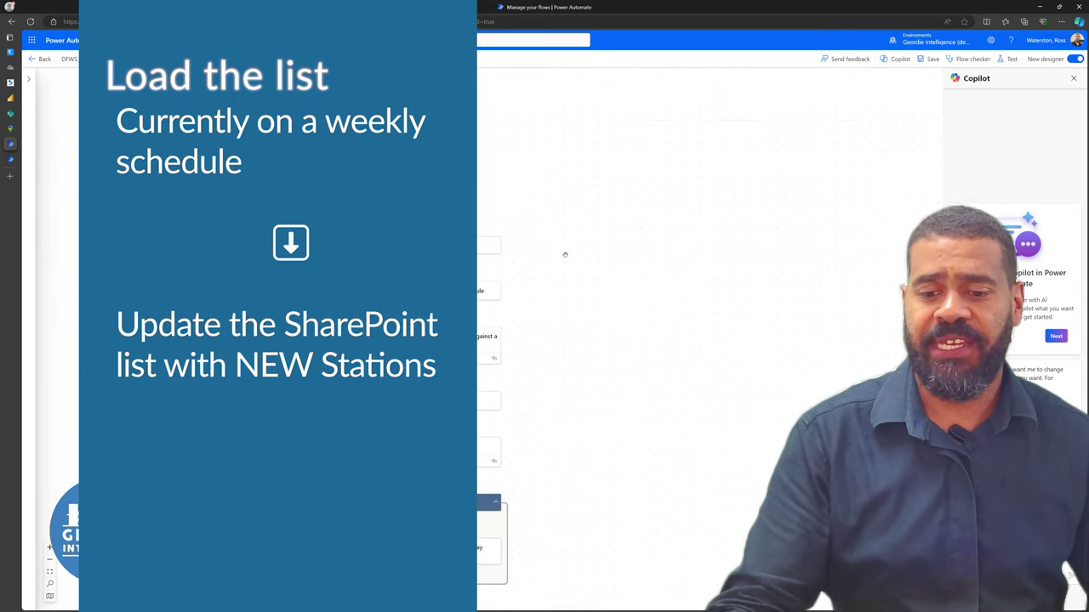
scroll(570, 255, "down", 3)
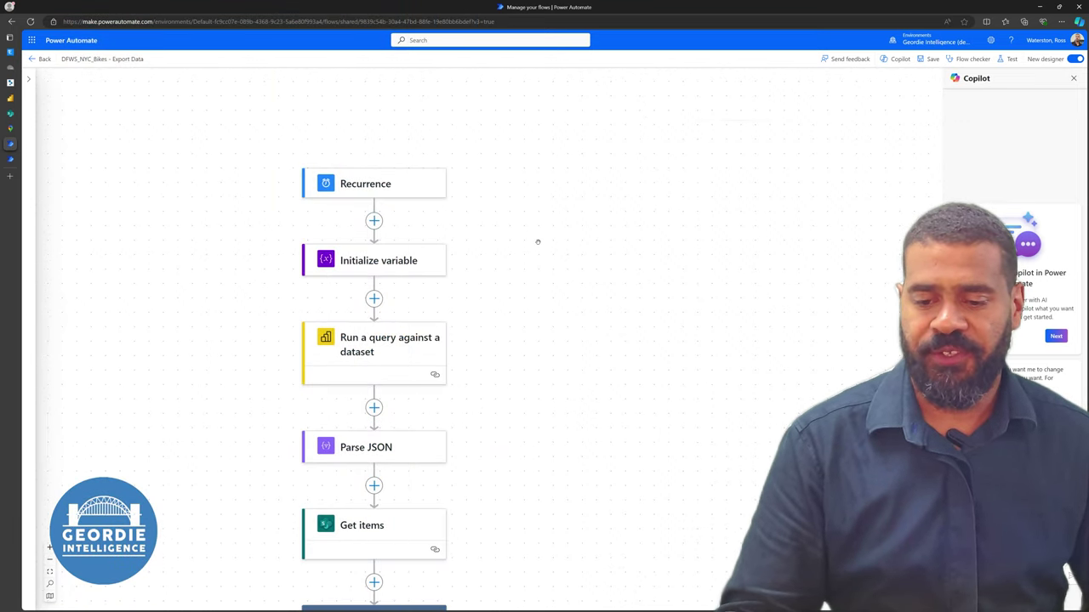
left_click_drag(536, 238, 493, 213)
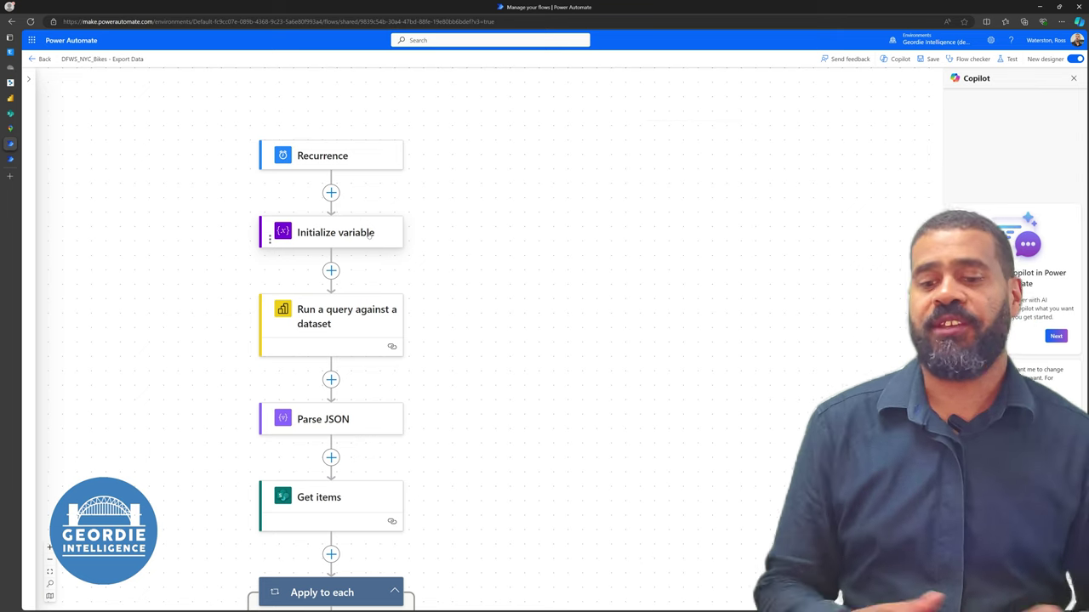
left_click(369, 239)
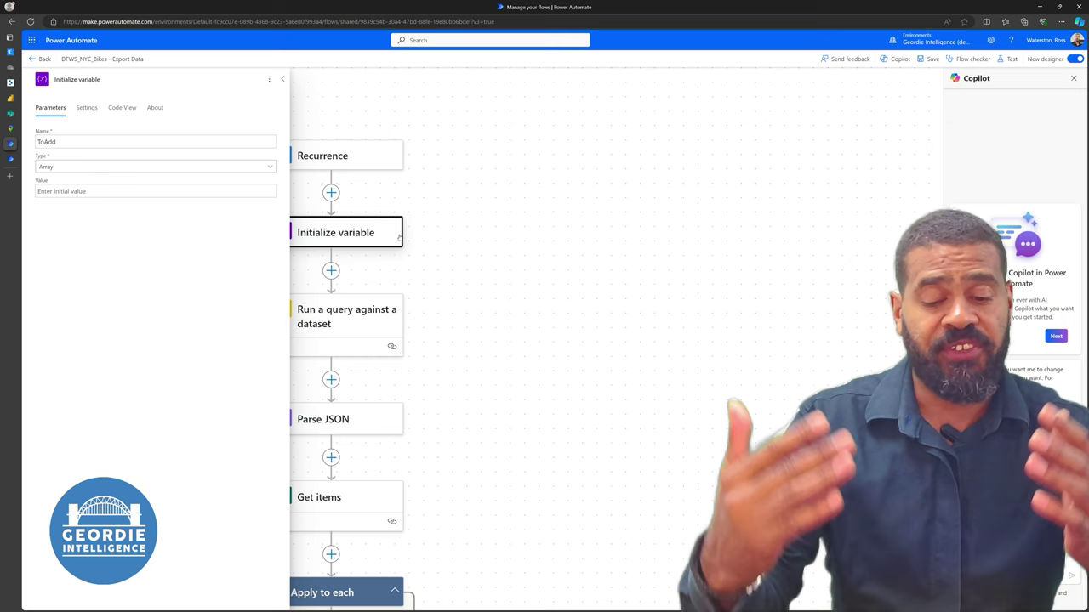
left_click(511, 270)
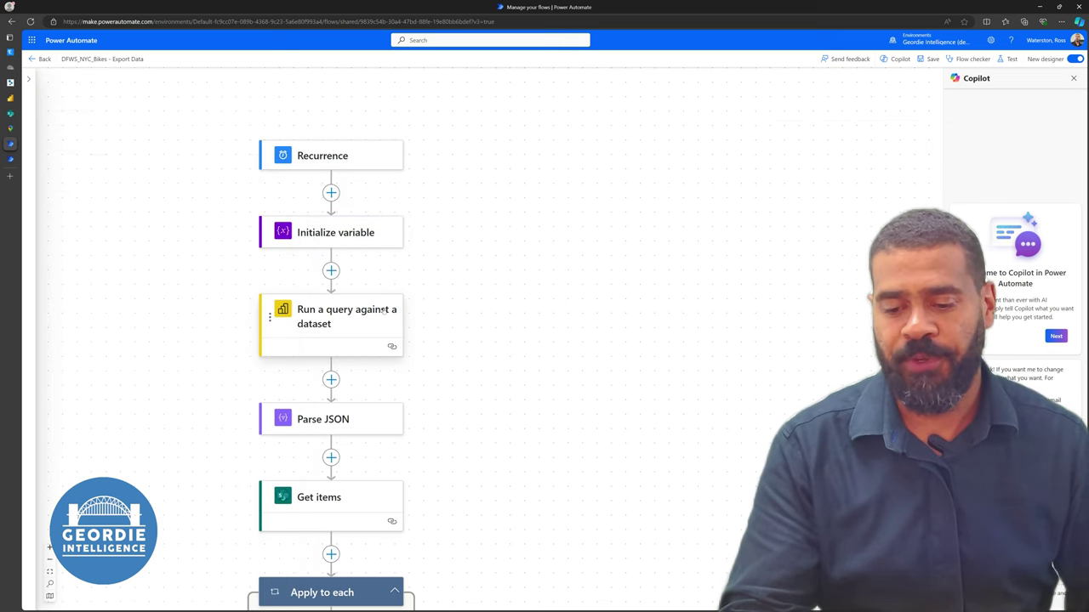
left_click(344, 311)
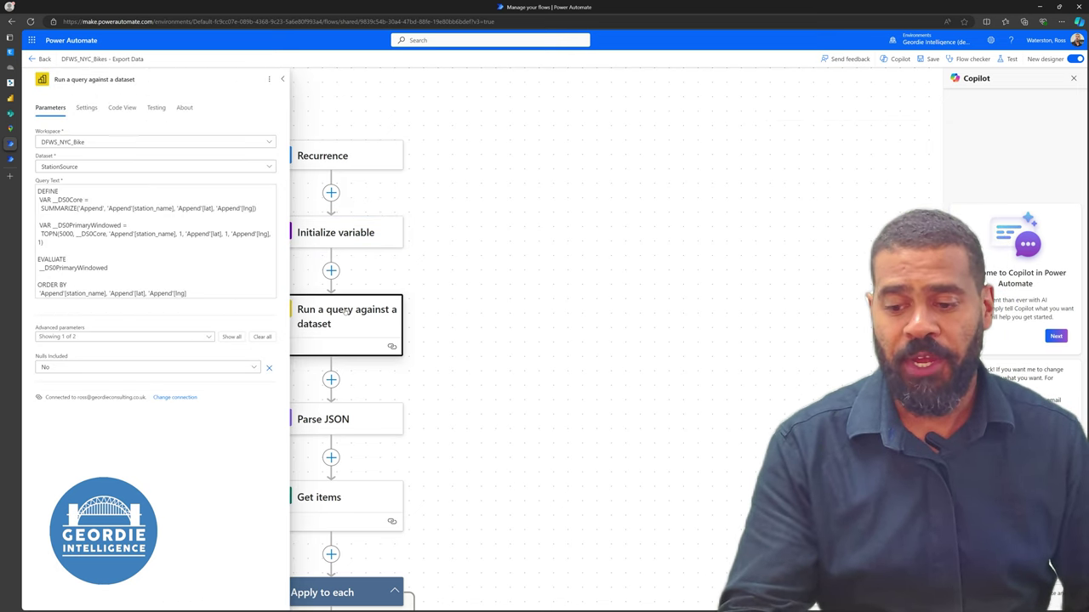
left_click(167, 277)
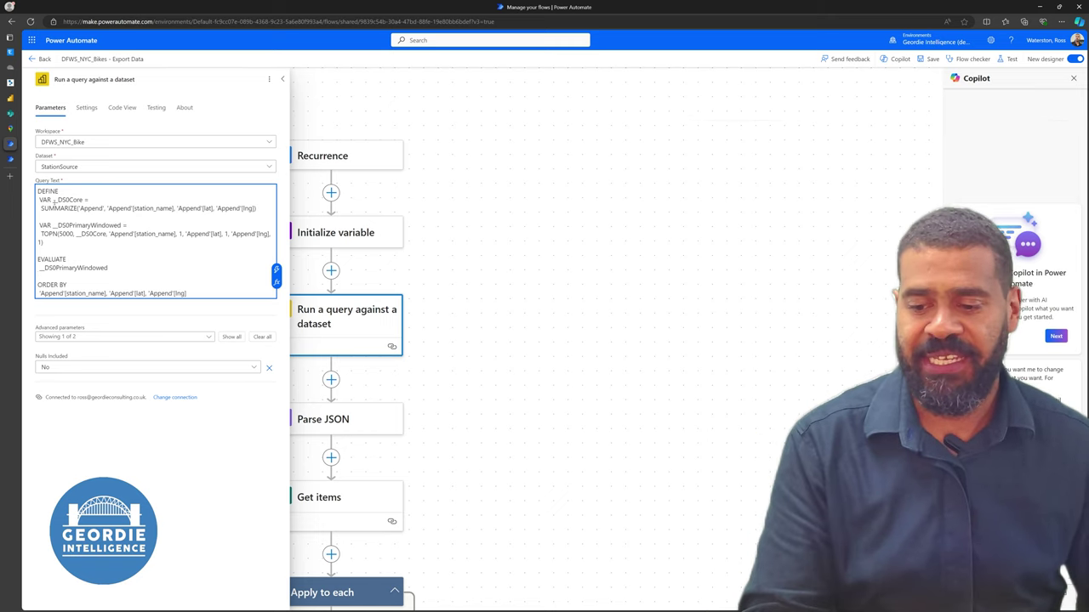
double_click(65, 233)
left_click(41, 233)
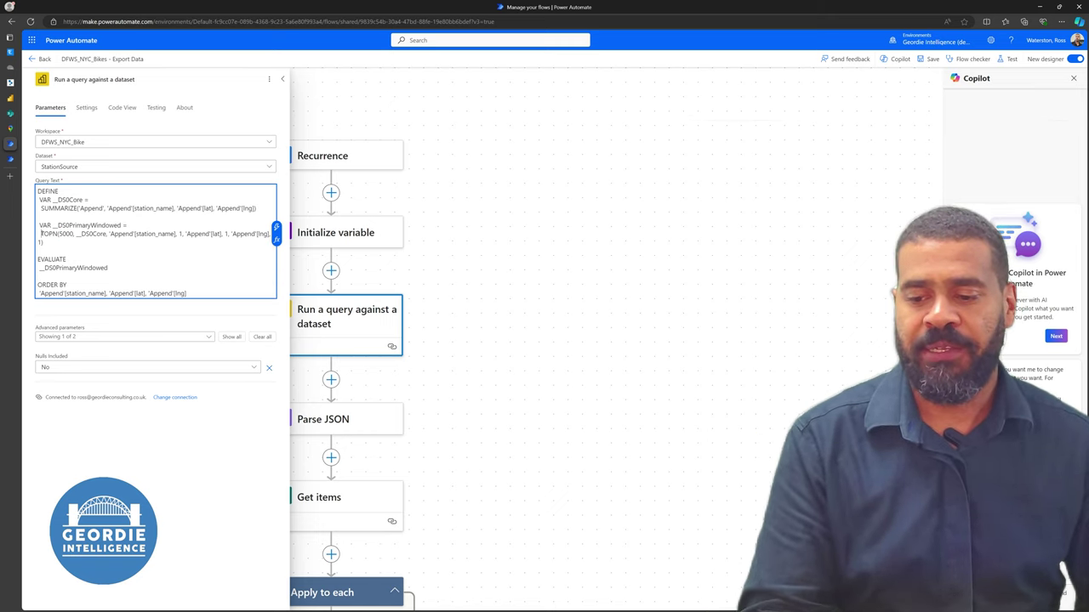
left_click_drag(40, 233, 74, 234)
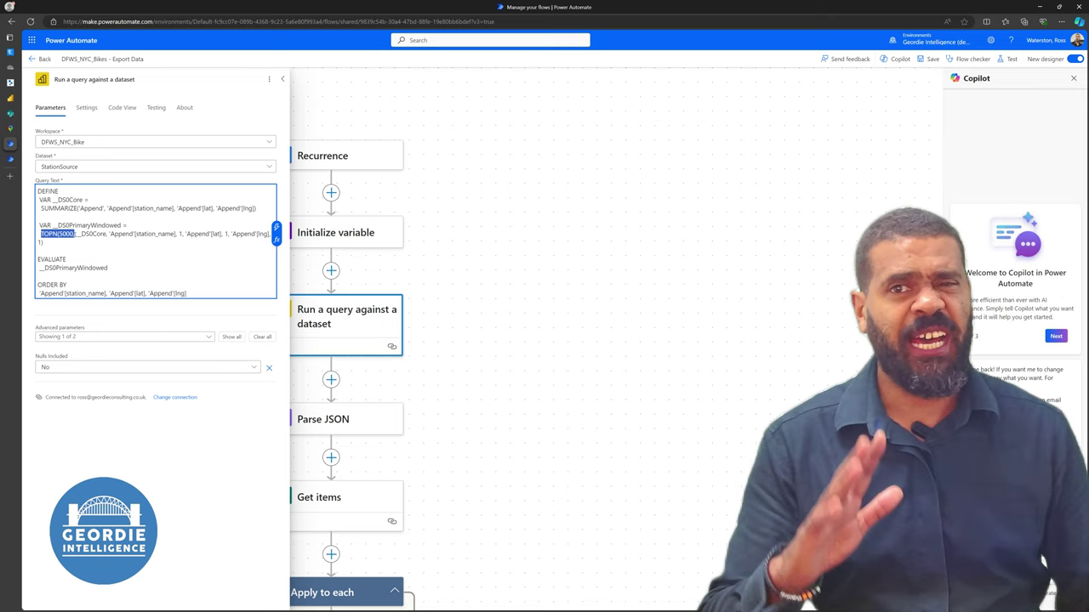
left_click(105, 225)
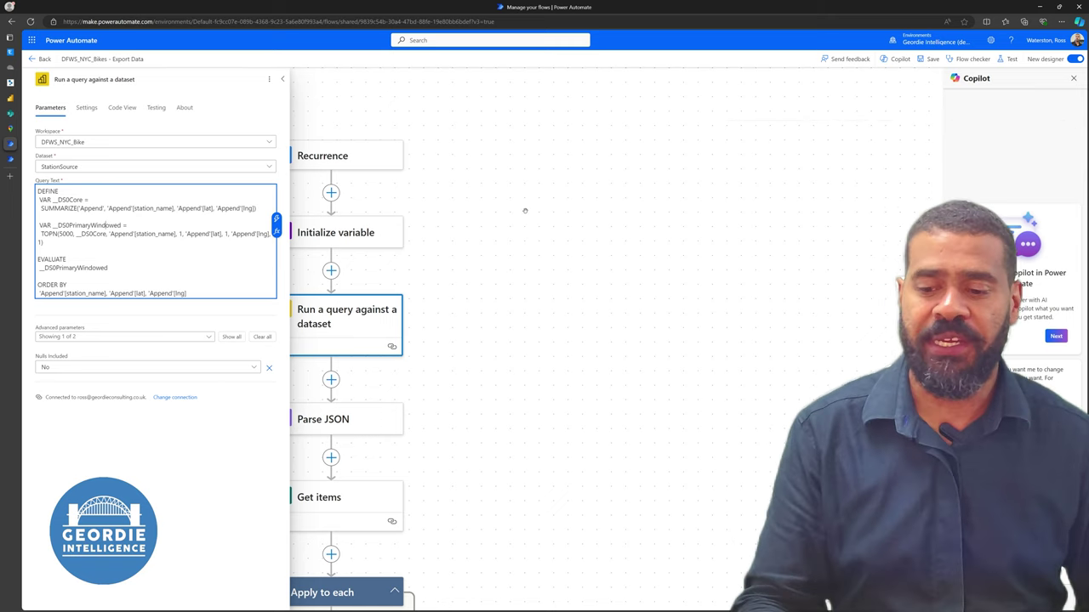
left_click(282, 79)
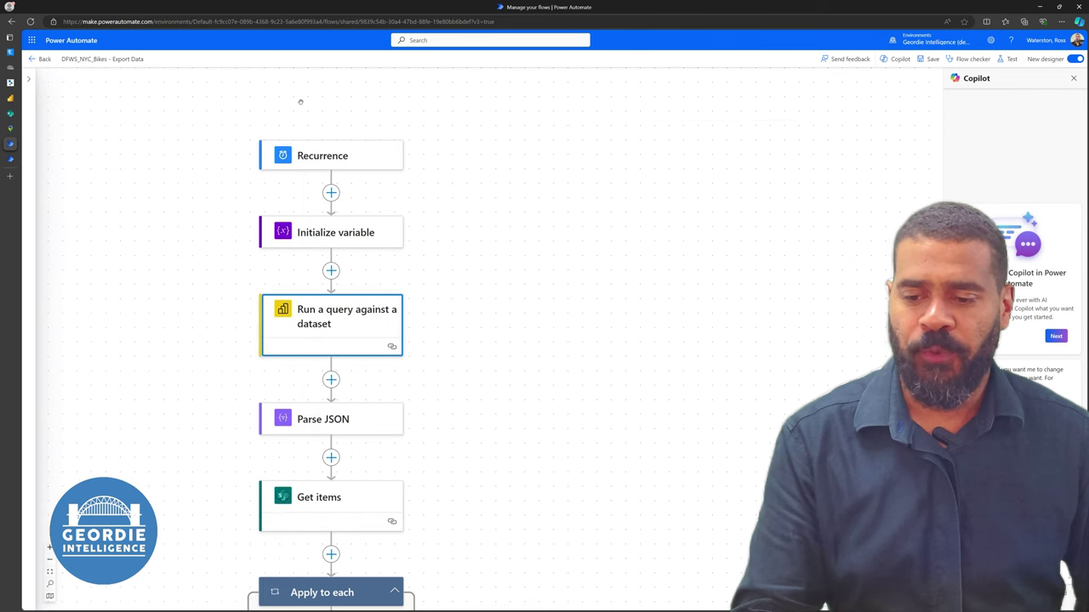
scroll(479, 432, "down", 1)
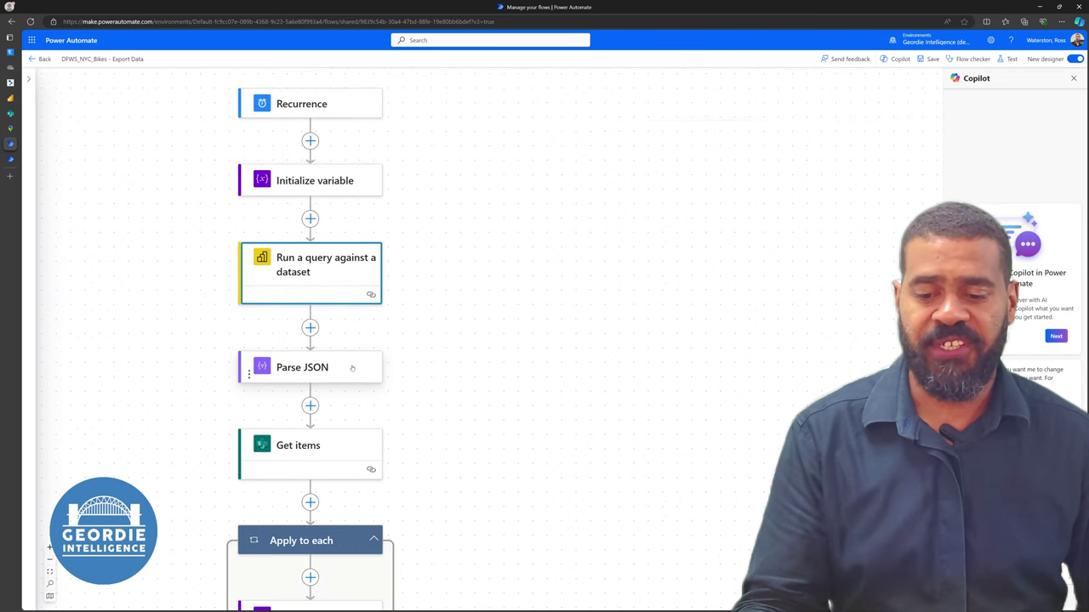
scroll(444, 442, "down", 2)
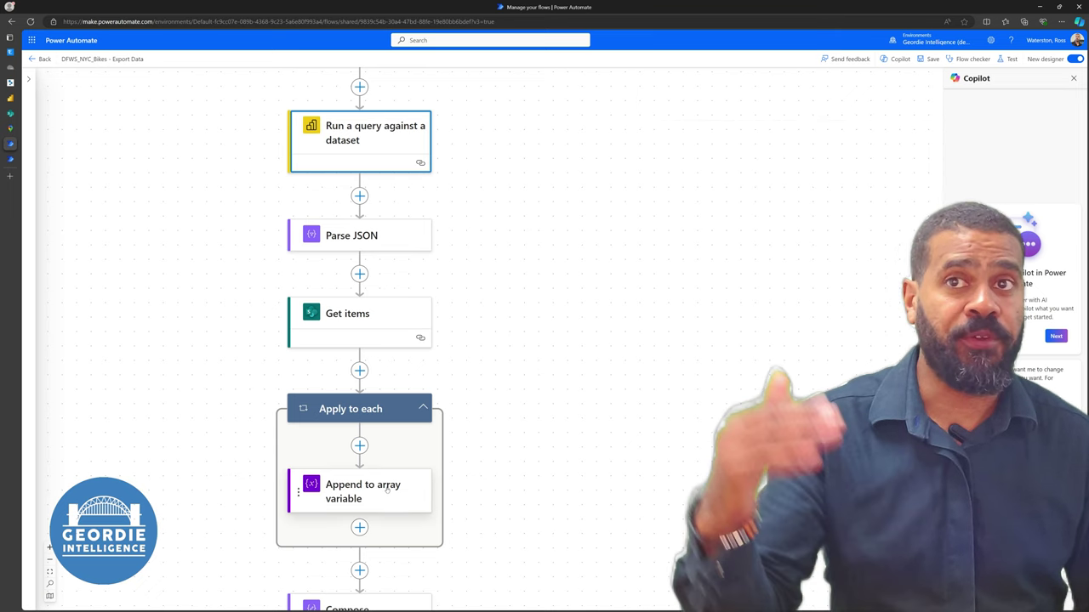
scroll(603, 463, "down", 1)
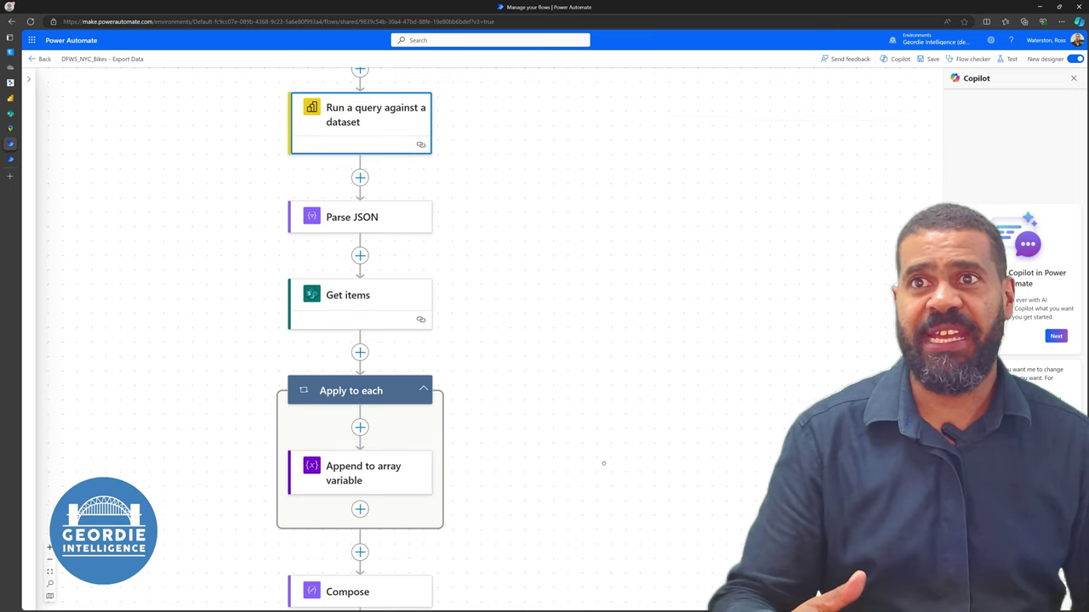
scroll(608, 415, "down", 3)
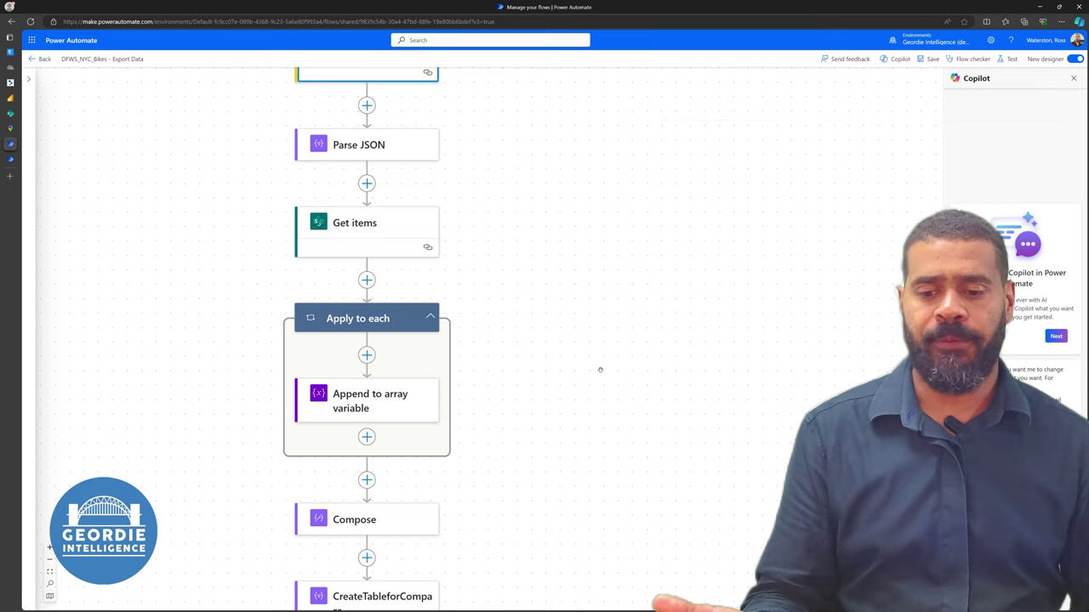
scroll(573, 413, "down", 3)
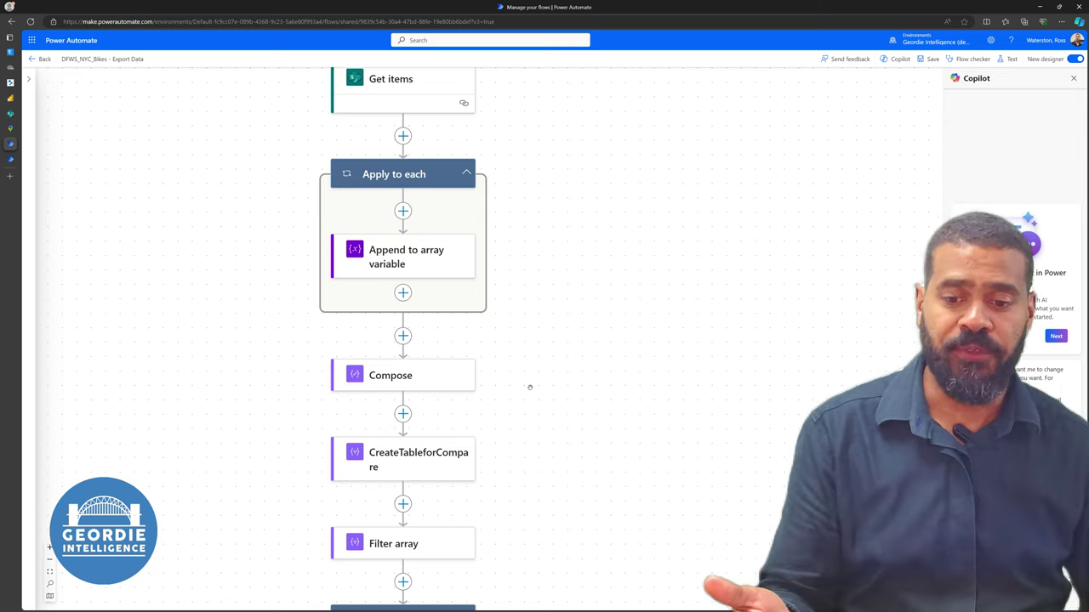
scroll(628, 271, "up", 3)
scroll(629, 270, "up", 3)
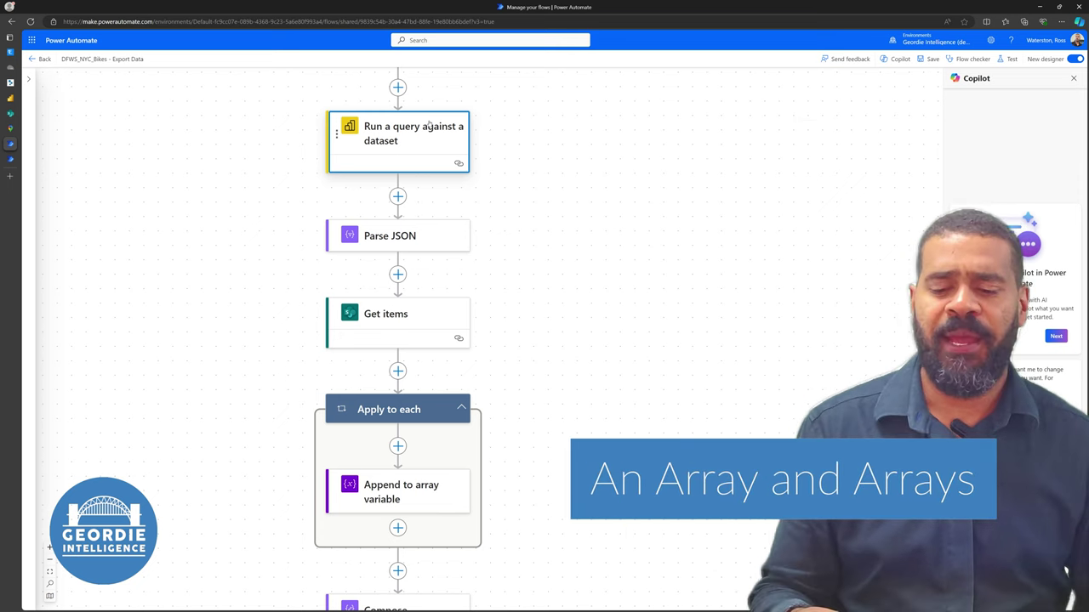
scroll(545, 243, "down", 1)
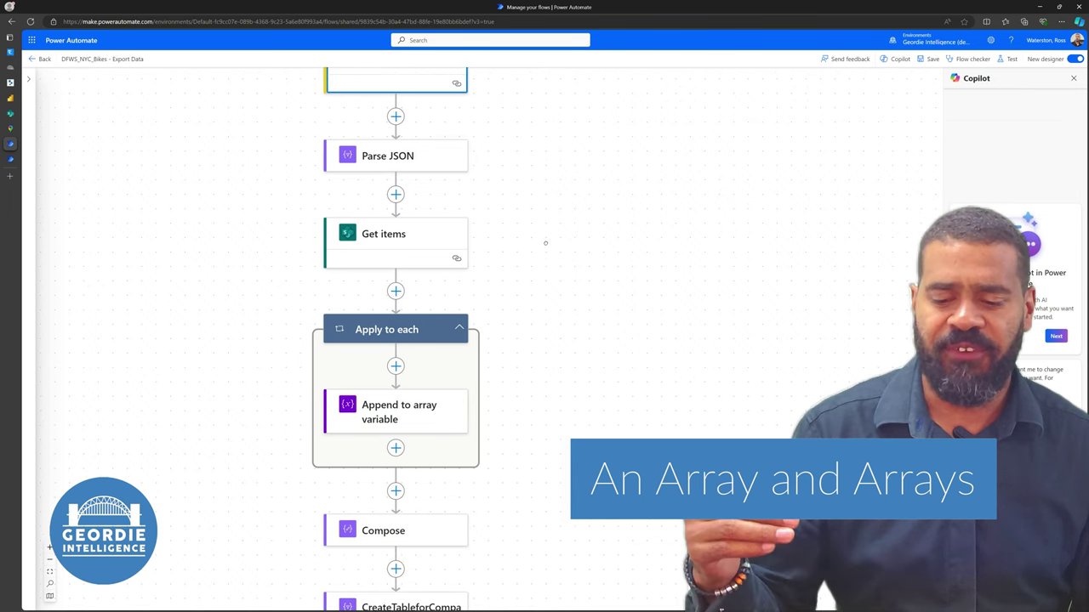
scroll(545, 243, "down", 1)
scroll(540, 528, "down", 1)
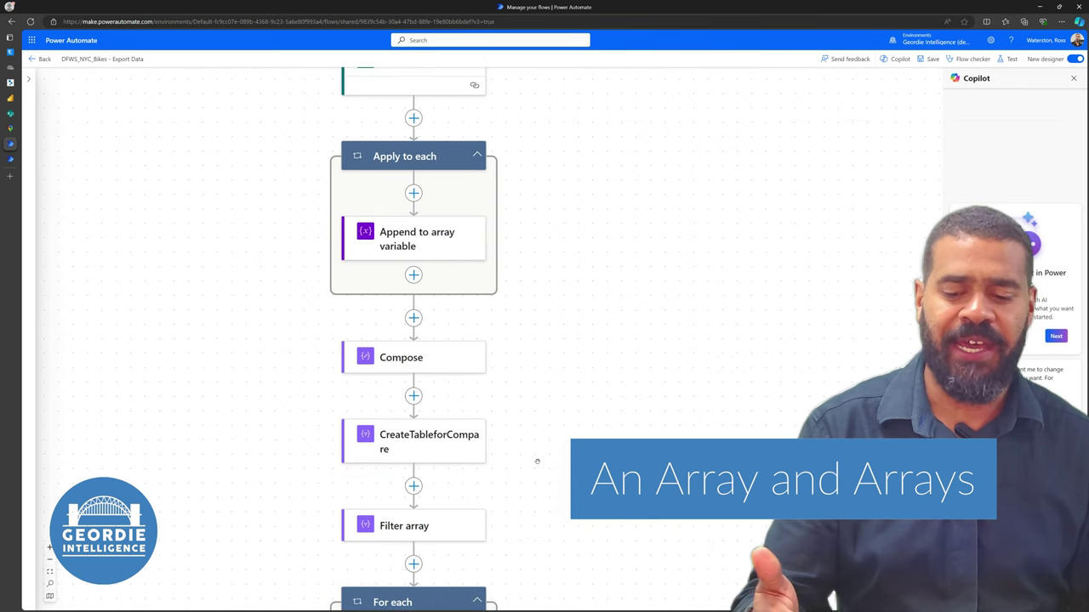
scroll(508, 251, "down", 1)
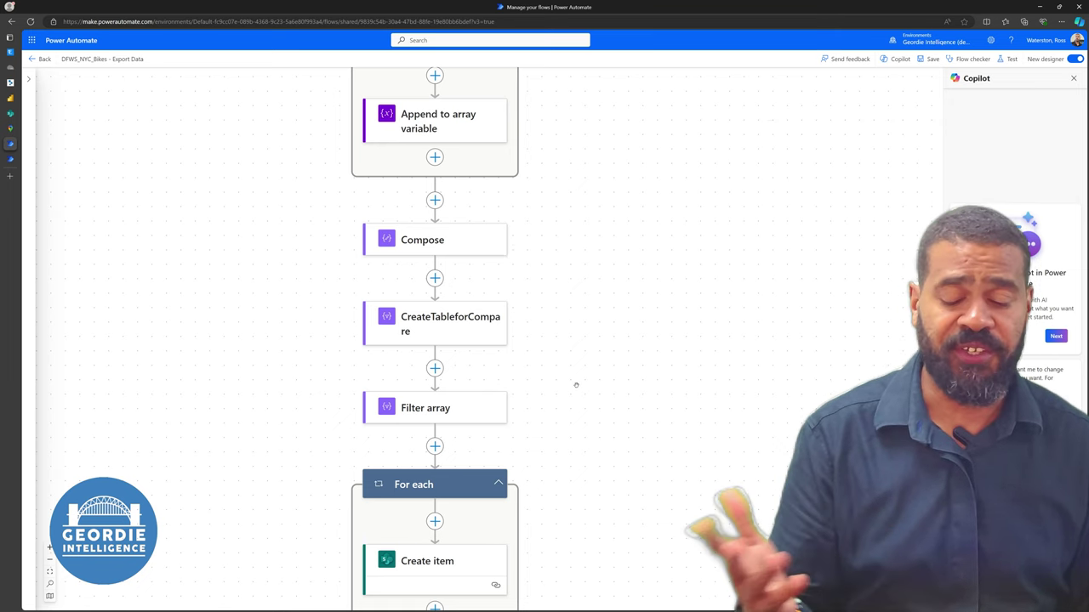
Scroll to the end of the Export Data flow and open the Send an email (V2) step's parameters
scroll(576, 385, "down", 1)
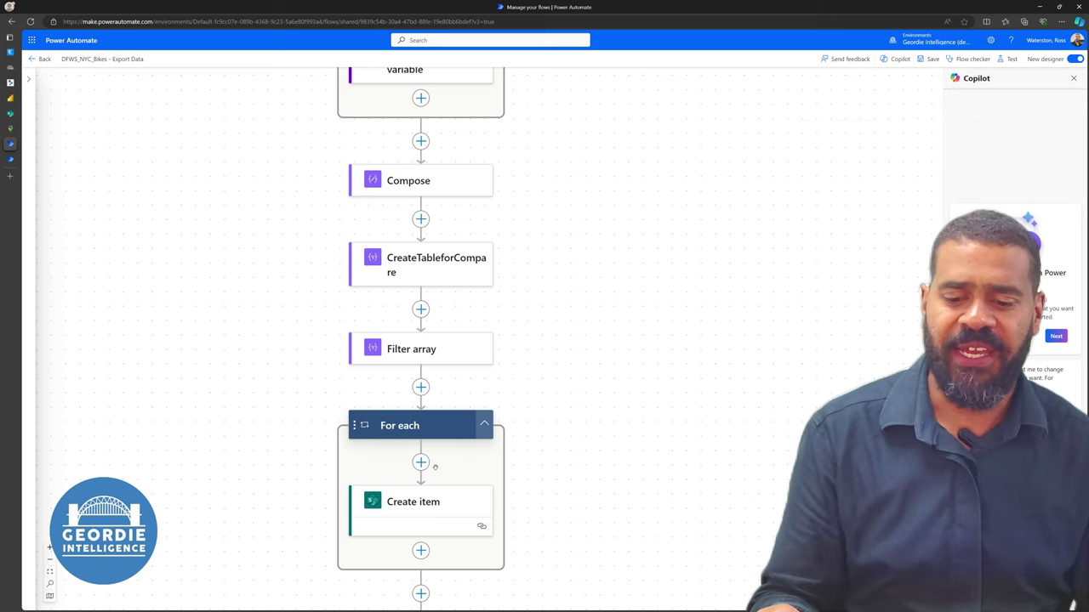
scroll(387, 523, "down", 3)
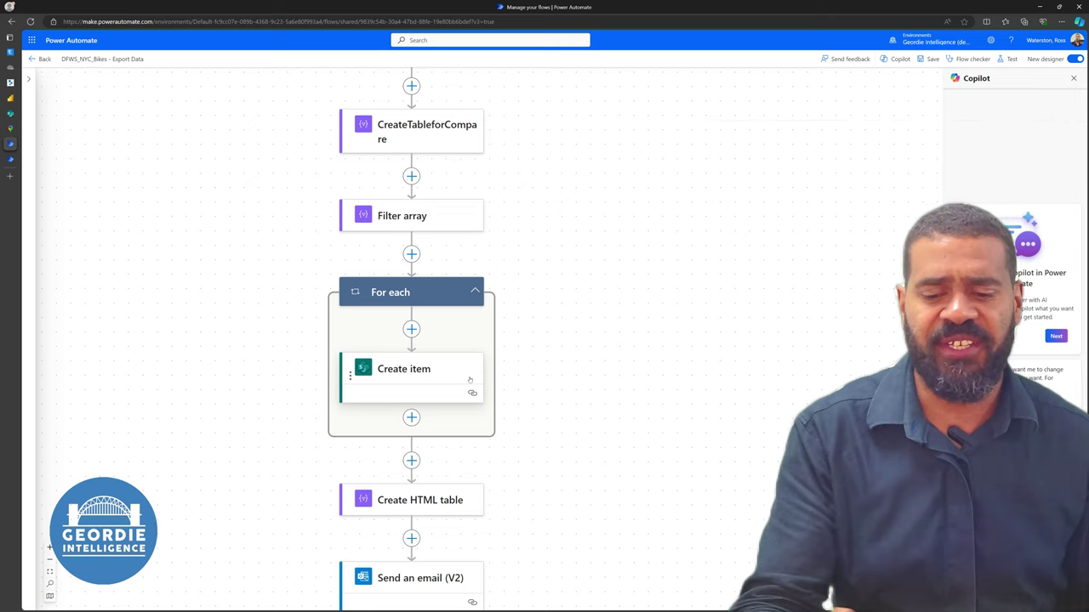
left_click_drag(584, 391, 533, 282)
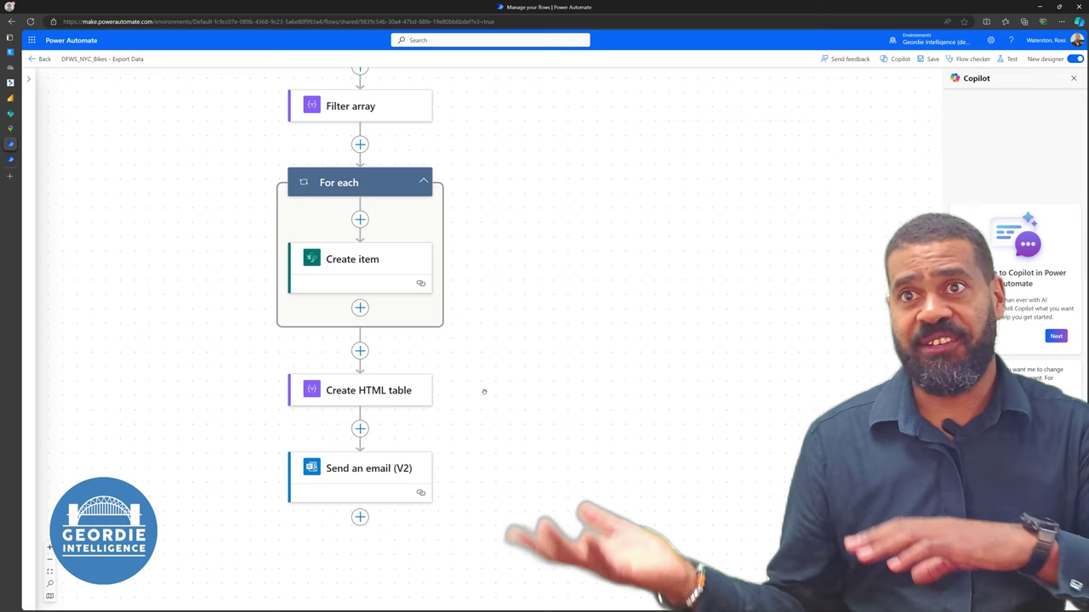
left_click(394, 468)
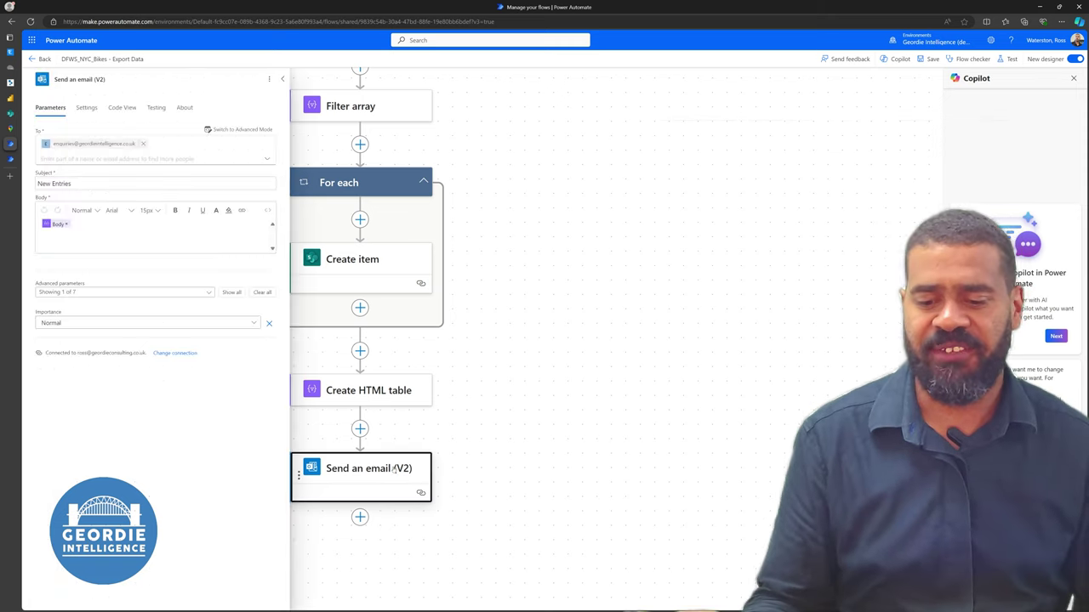
Check the email Body field, close the step's settings, and switch to the Bikes_updated report
left_click(92, 229)
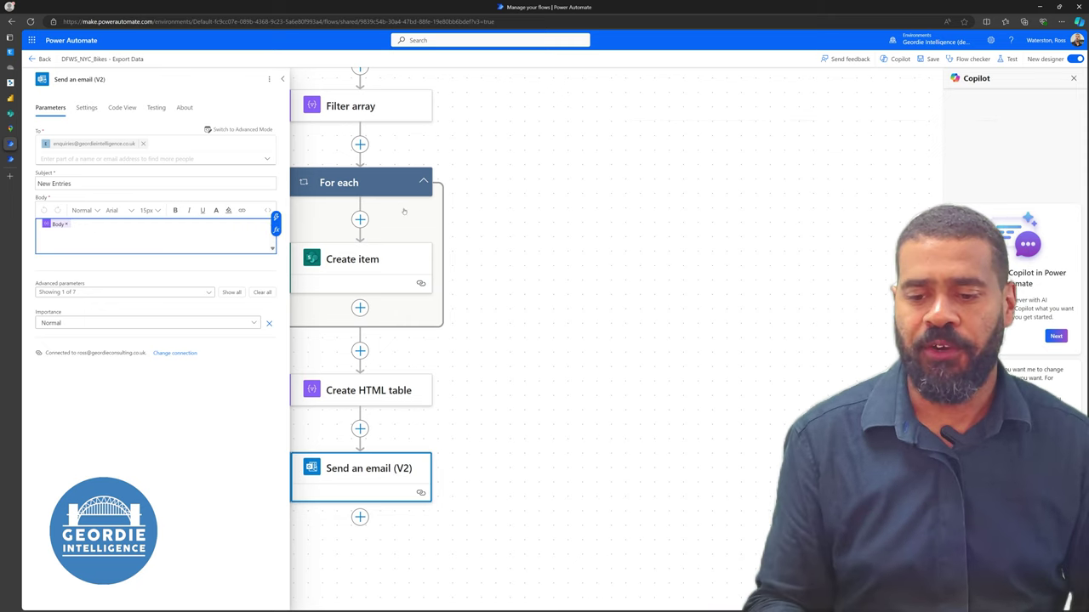
left_click(523, 250)
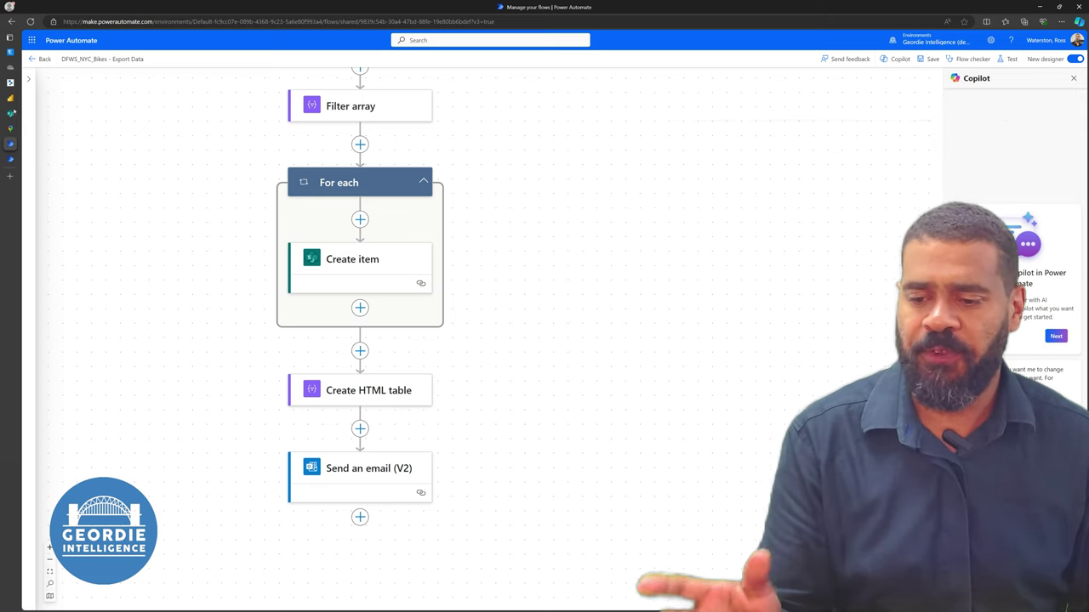
left_click(12, 98)
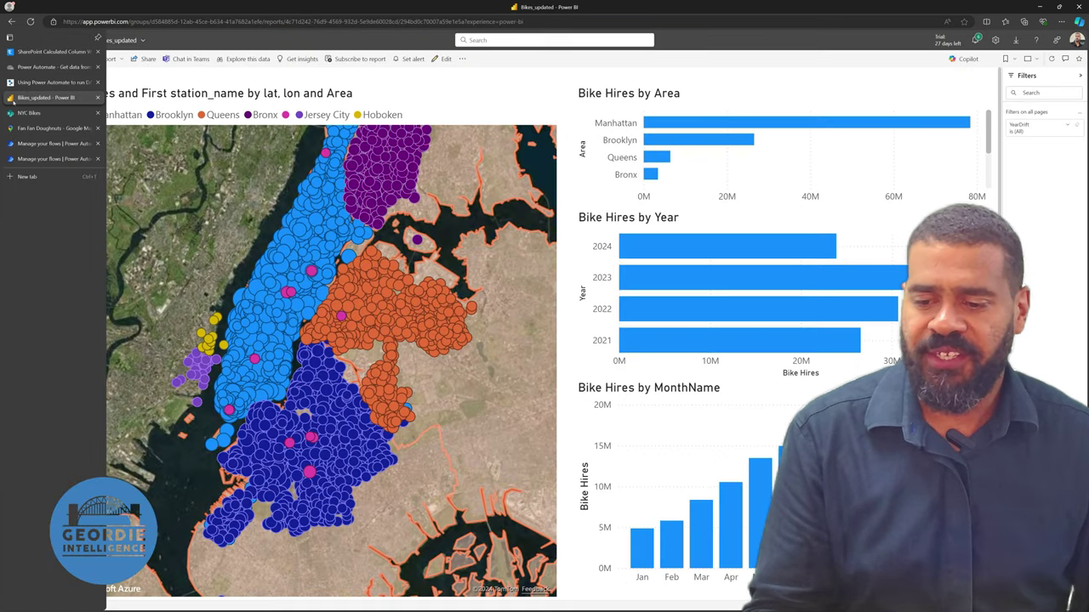
Zoom the map into the Queens–Brooklyn border and centre the lone blue Bronx station
mouse_move(399, 284)
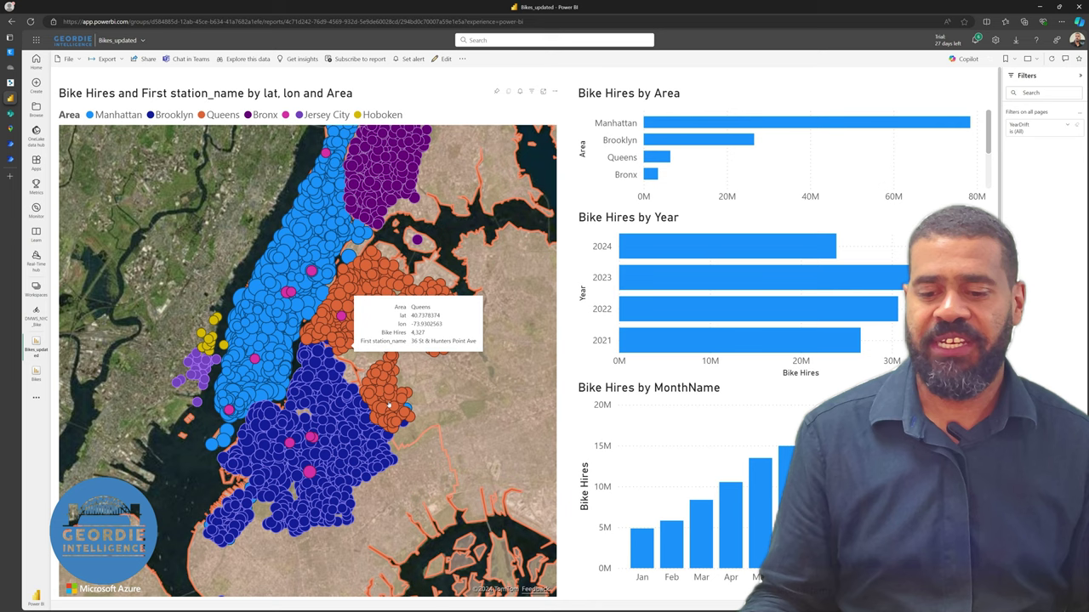
scroll(417, 412, "up", 1)
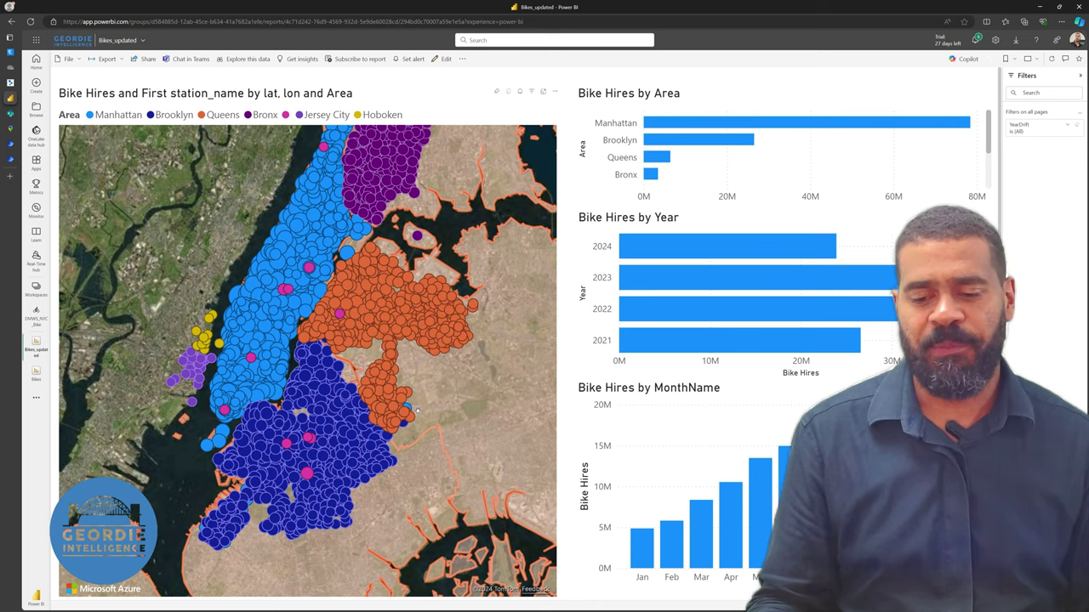
scroll(417, 411, "up", 3)
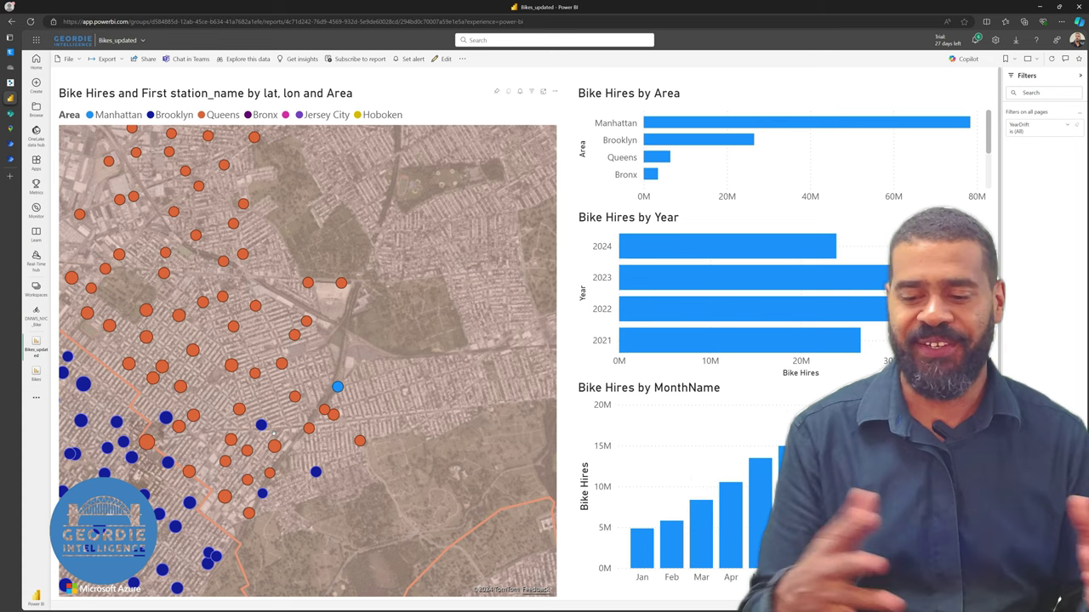
left_click_drag(405, 418, 456, 362)
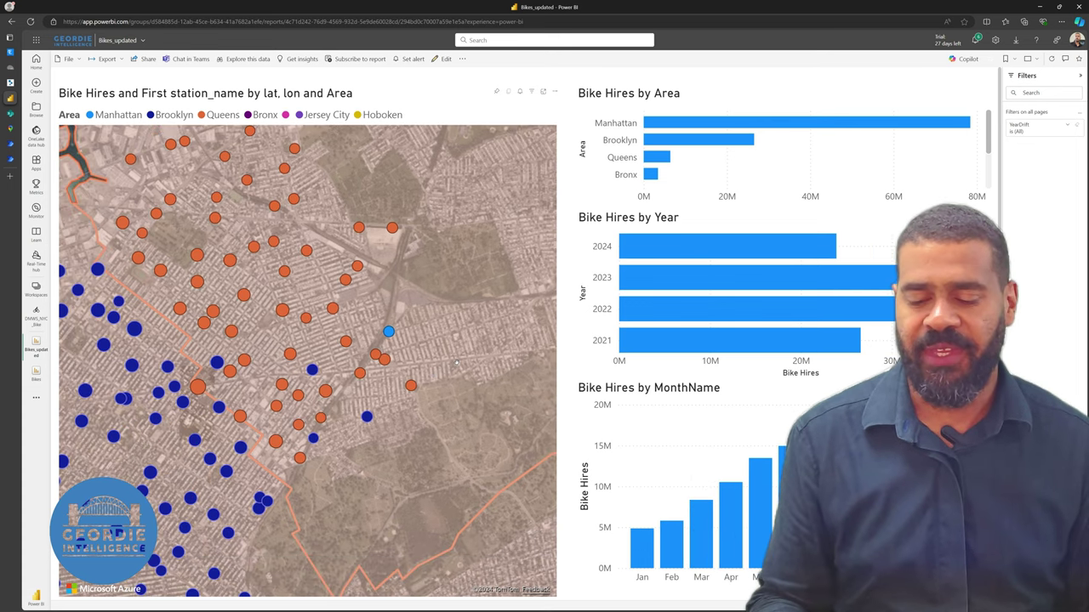
Zoom further and pan north along the Queens waterfront until Rikers Island is visible
mouse_move(390, 332)
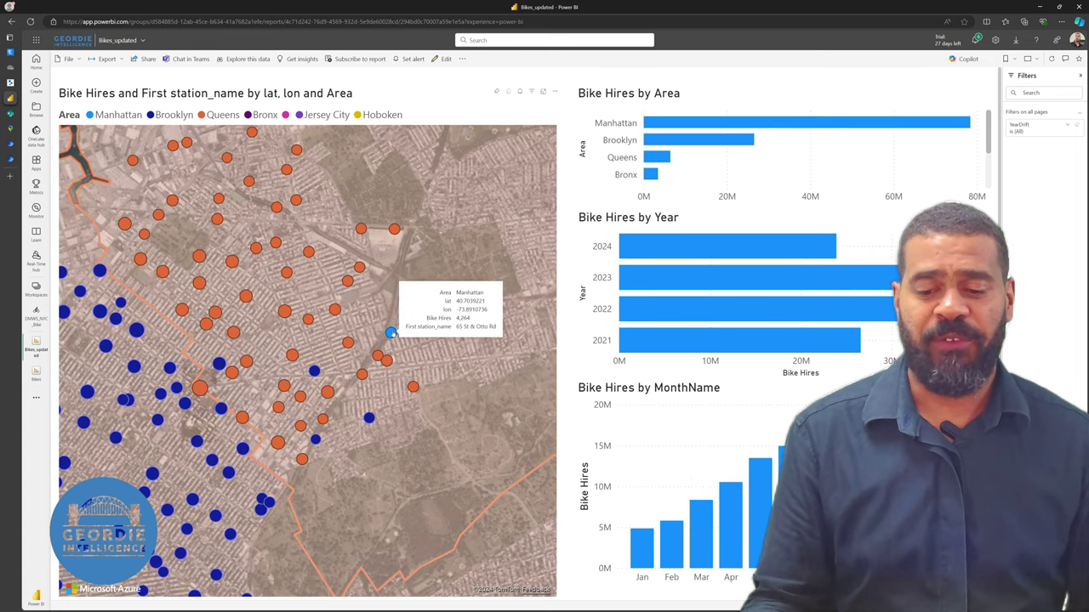
scroll(358, 279, "up", 3)
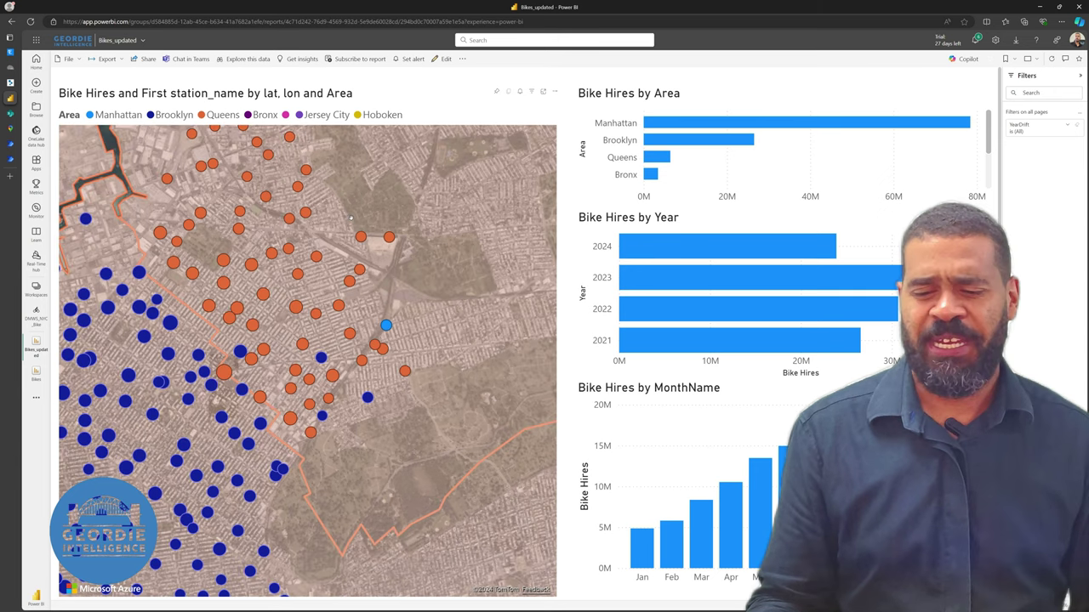
left_click_drag(353, 208, 295, 257)
scroll(406, 267, "up", 3)
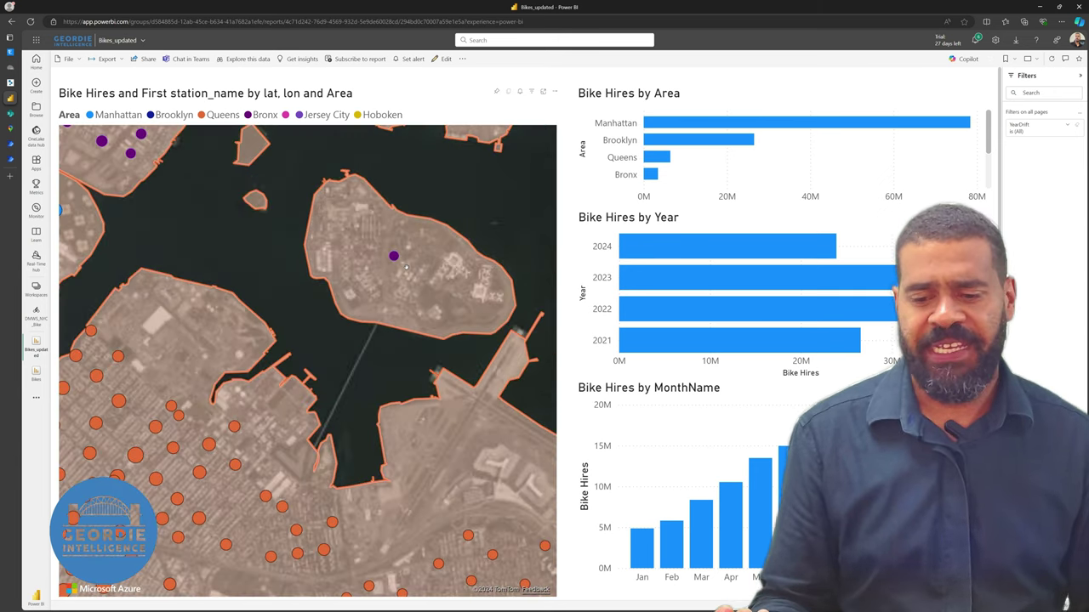
Centre Rikers Island's Bronx station on the map and zoom in to inspect it
left_click_drag(406, 267, 358, 297)
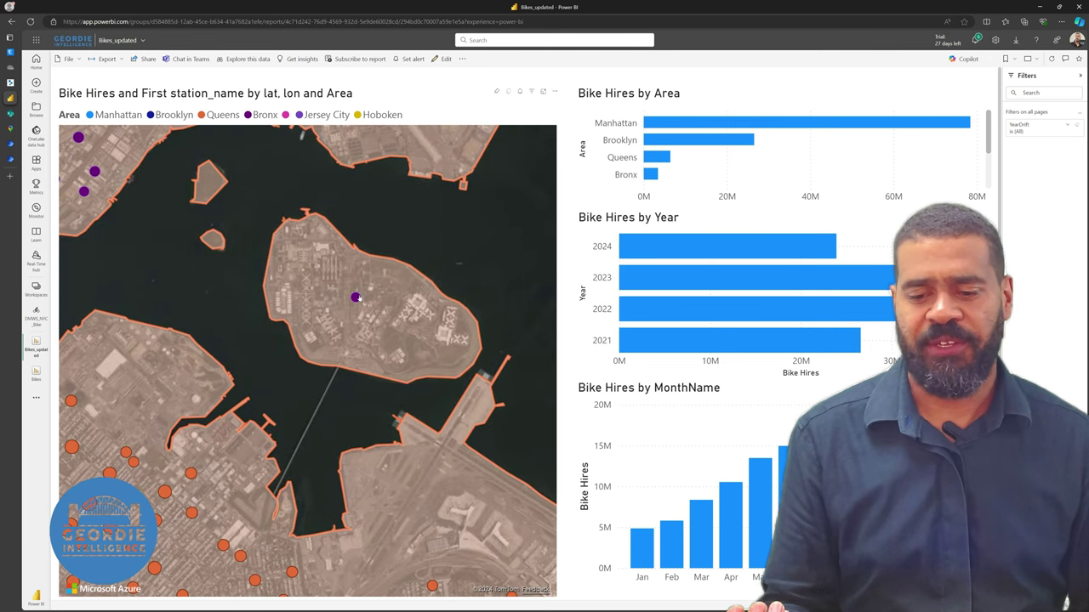
scroll(356, 297, "up", 2)
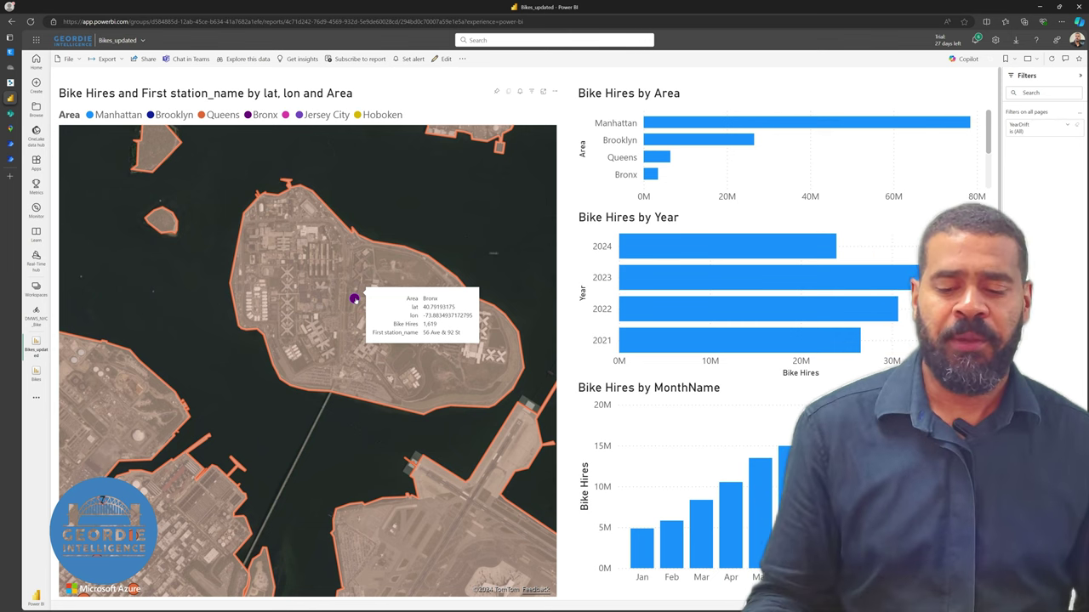
scroll(230, 358, "down", 2)
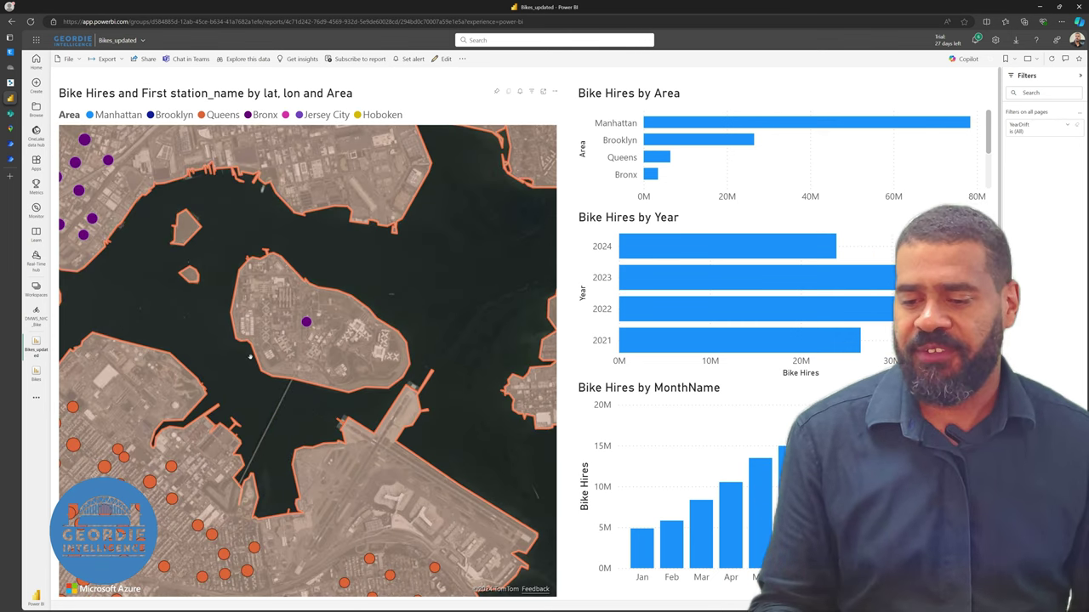
Pan back over Queens and check Myrtle Ave & 65 St: Area Queens, 7,091 hires
left_click_drag(234, 332, 348, 243)
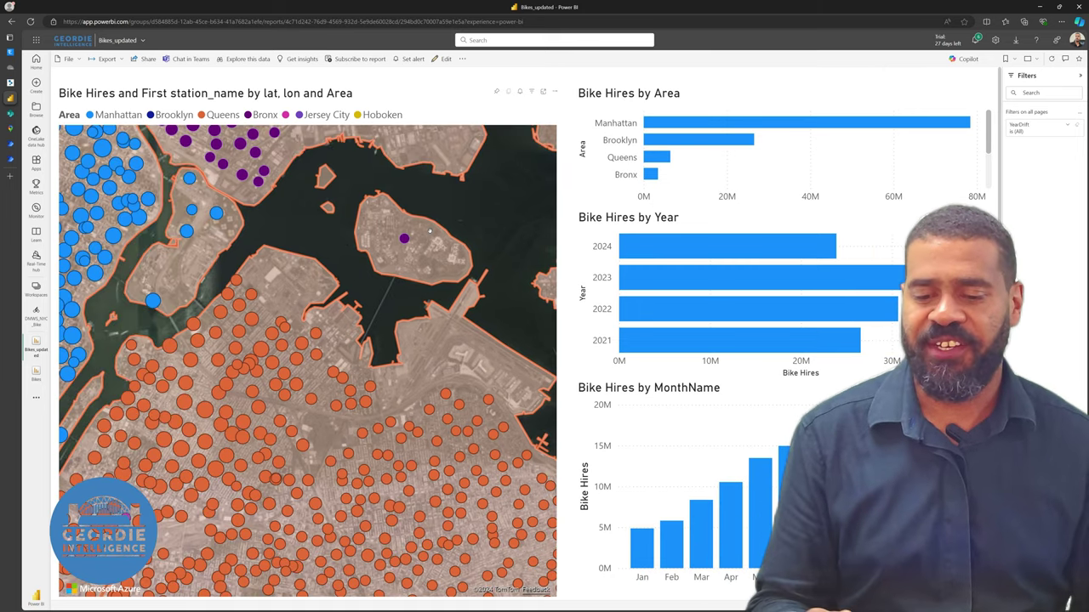
mouse_move(406, 239)
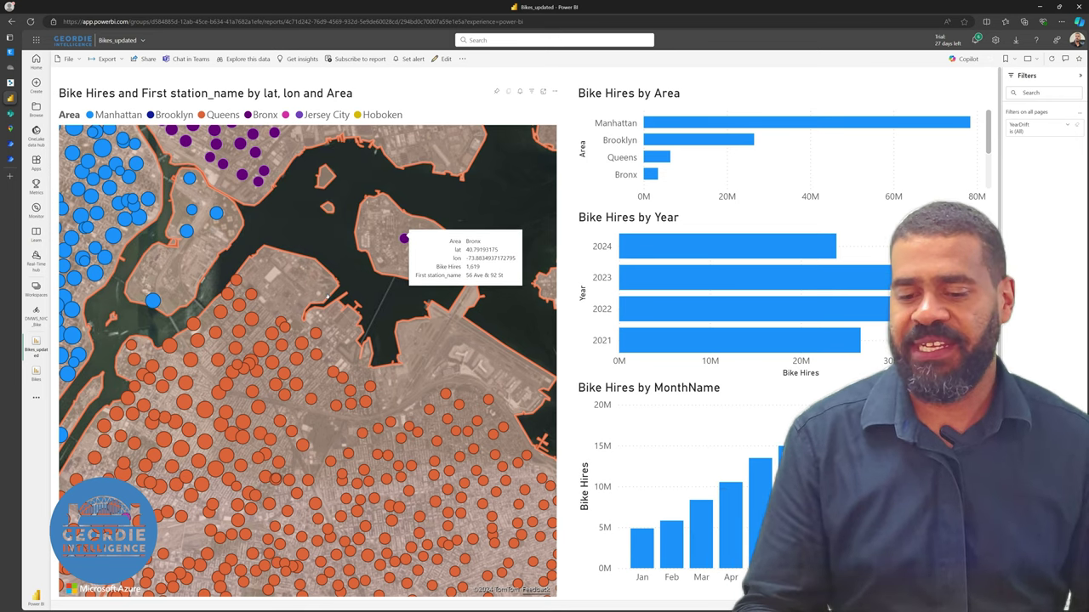
scroll(327, 296, "down", 3)
scroll(302, 415, "up", 1)
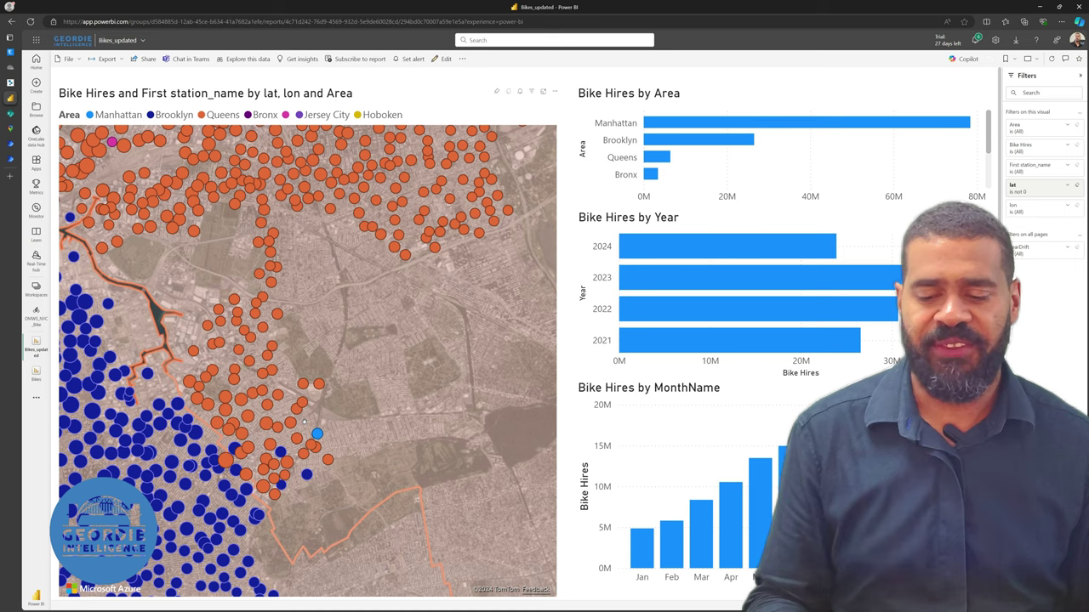
mouse_move(306, 425)
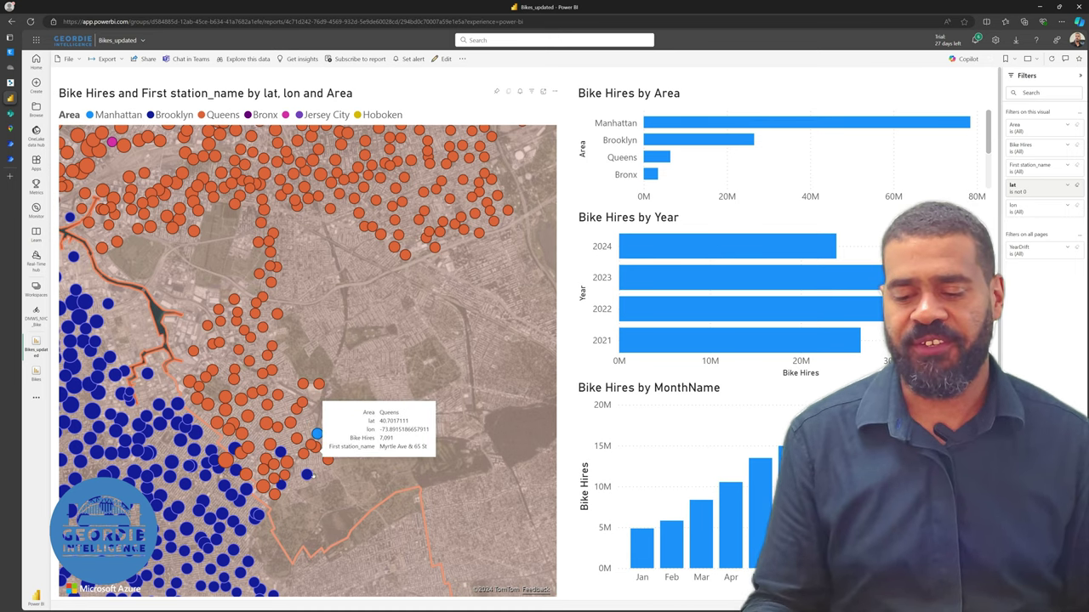